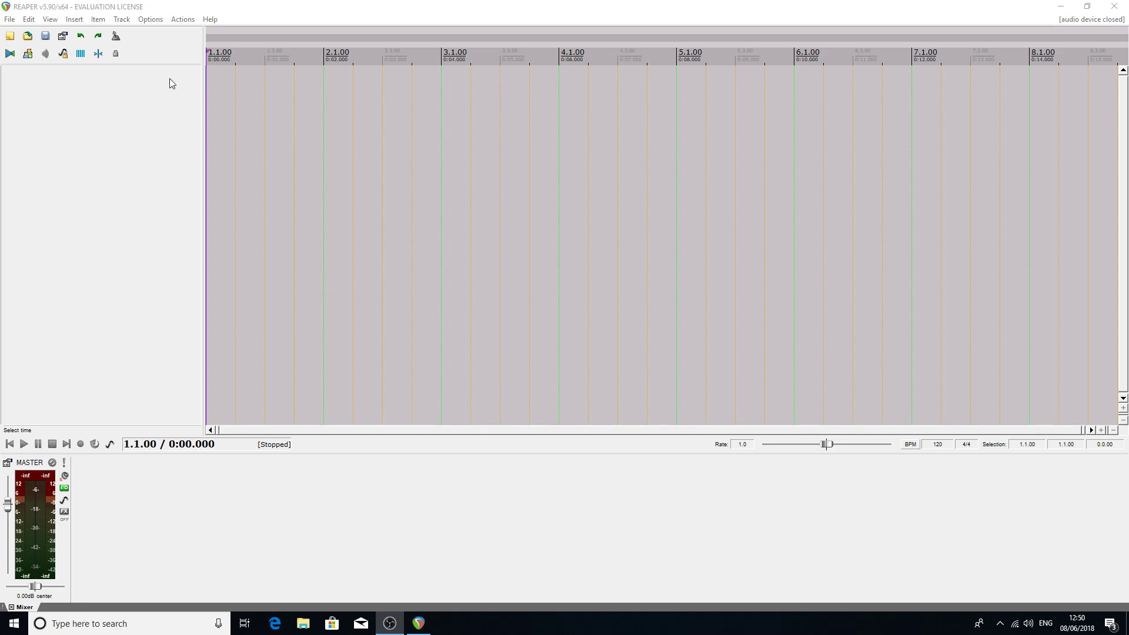
# Switch the interface theme to Default and after that to Default_4.0 to compare their looks.
pyautogui.click(150, 19)
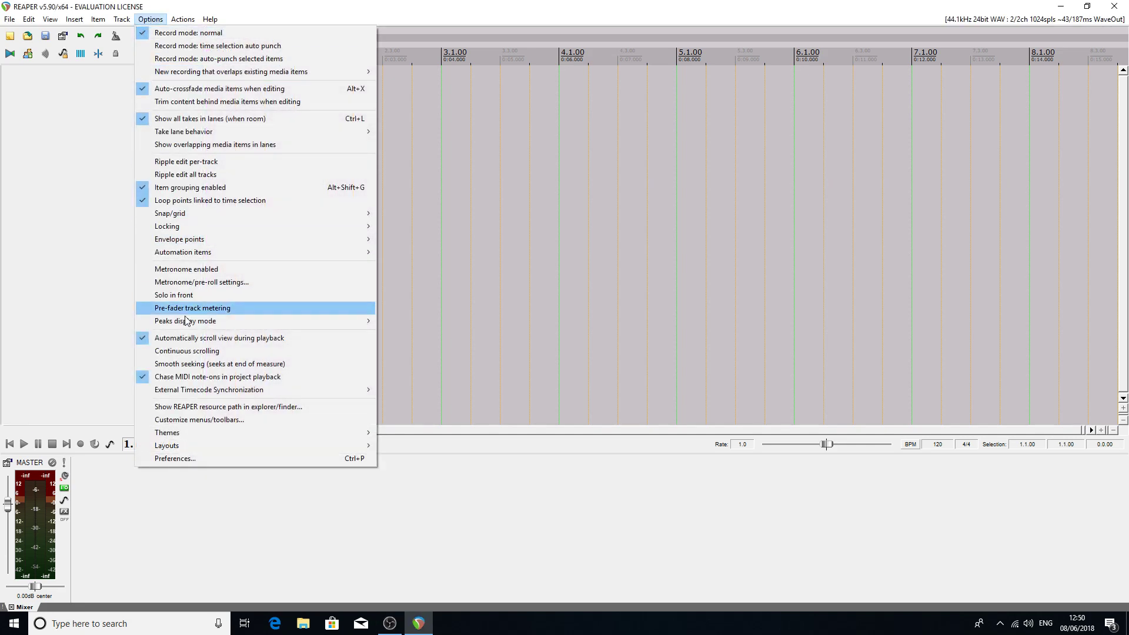
pyautogui.moveTo(217, 434)
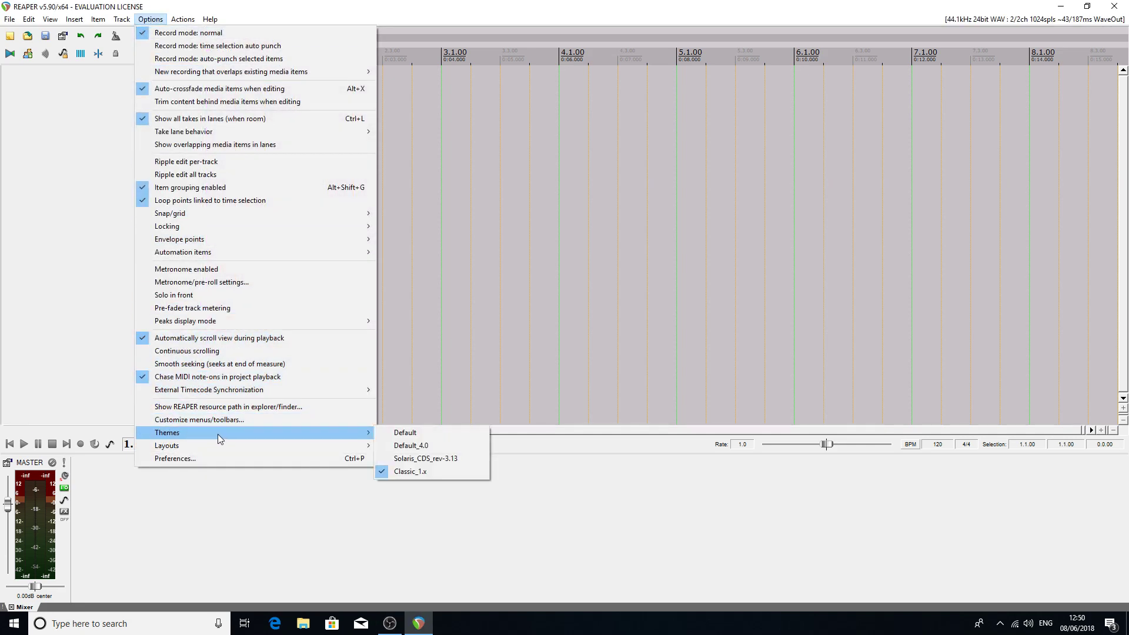
pyautogui.click(398, 433)
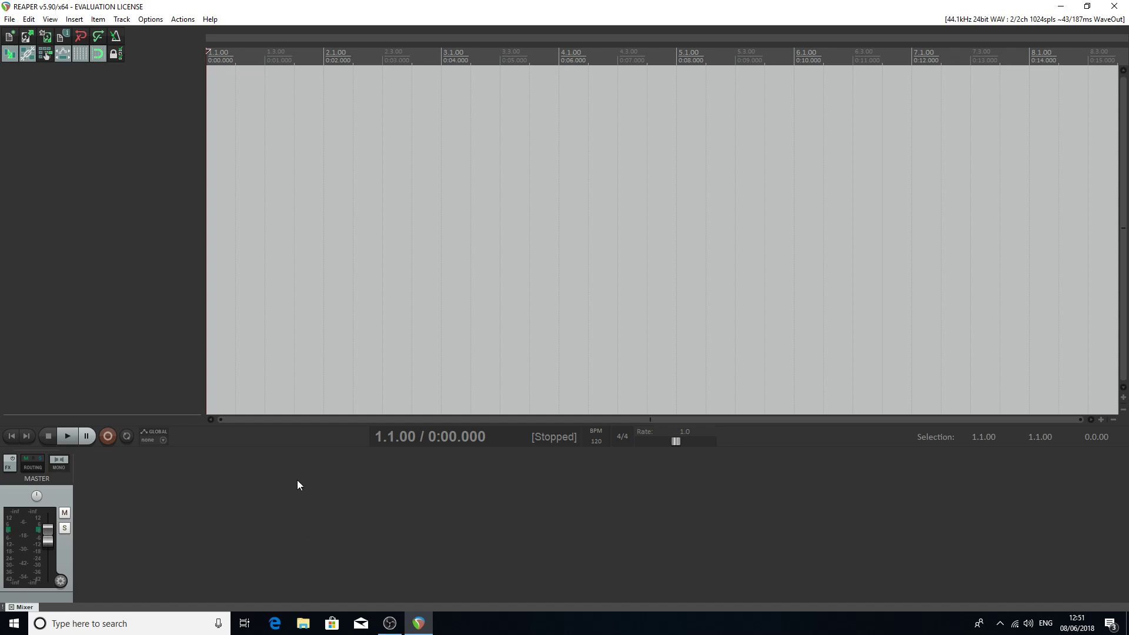
pyautogui.click(151, 19)
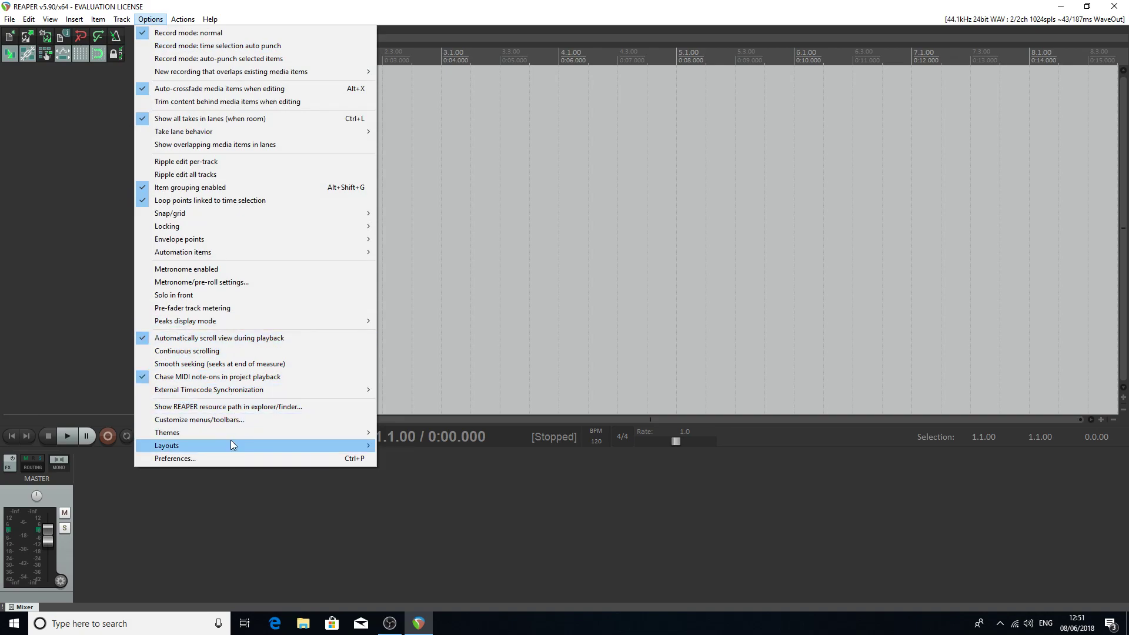
pyautogui.moveTo(275, 434)
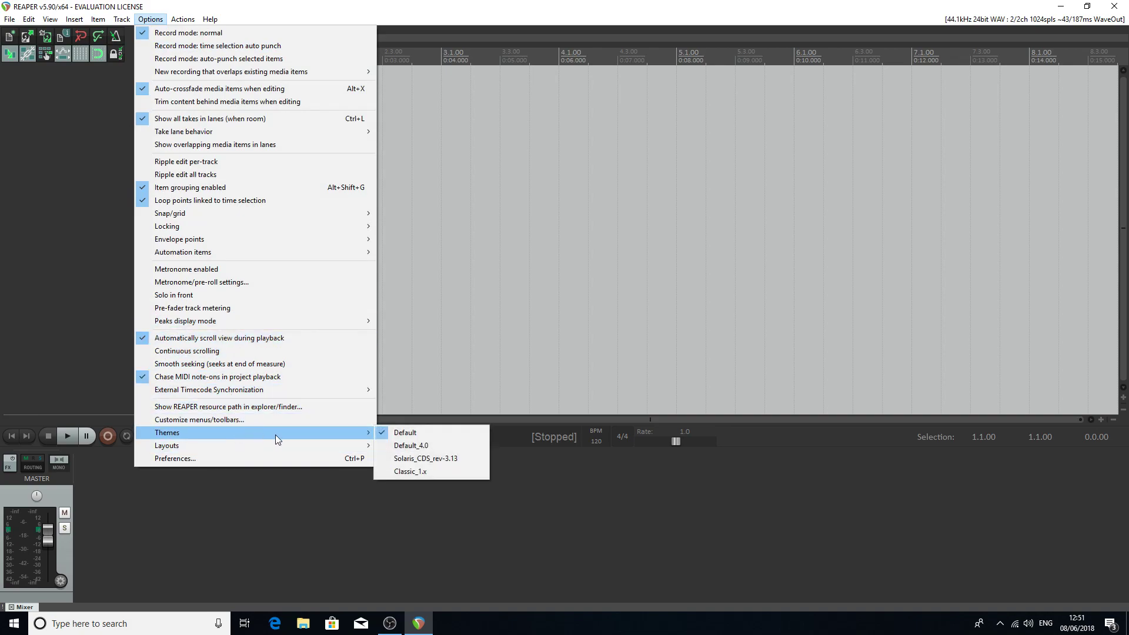
pyautogui.click(402, 447)
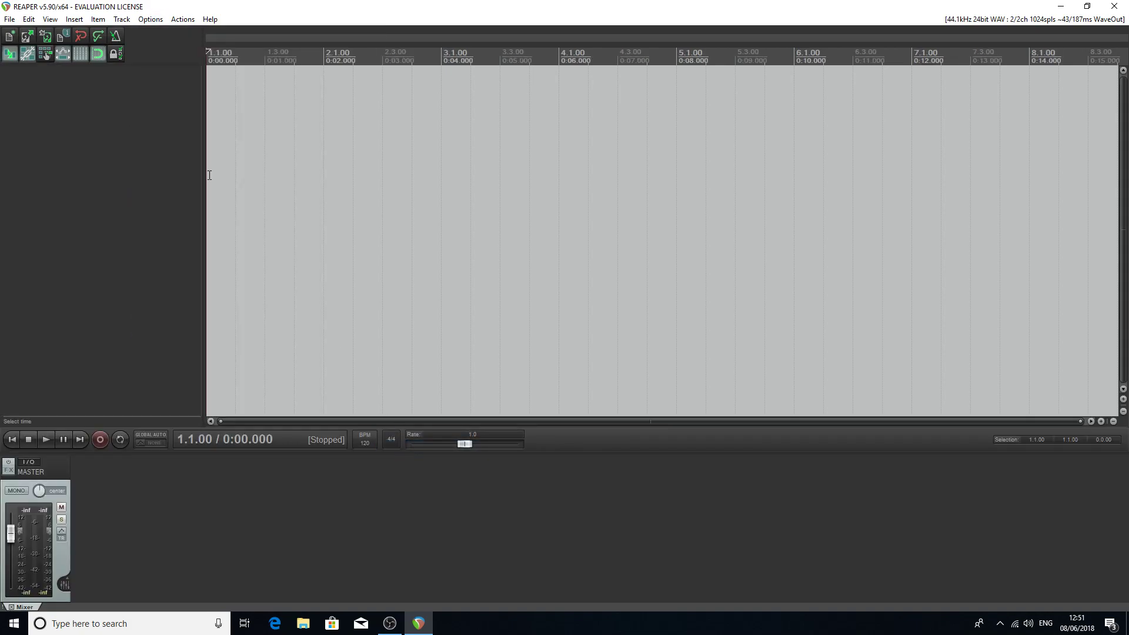
# Set the interface theme to Classic_1.x.
pyautogui.click(150, 19)
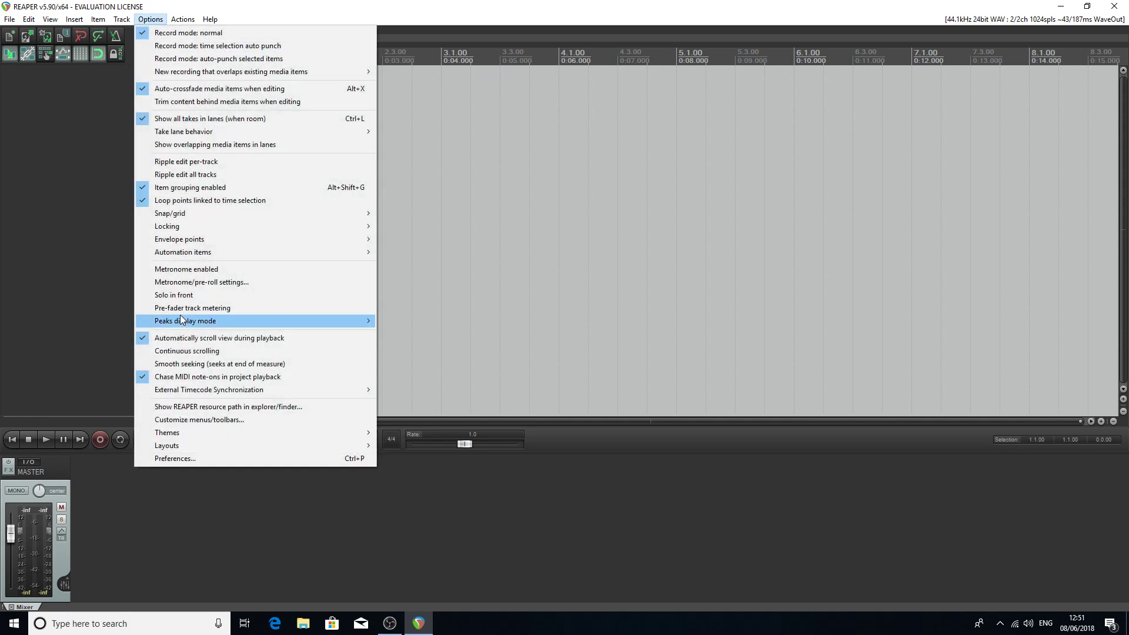
pyautogui.moveTo(209, 433)
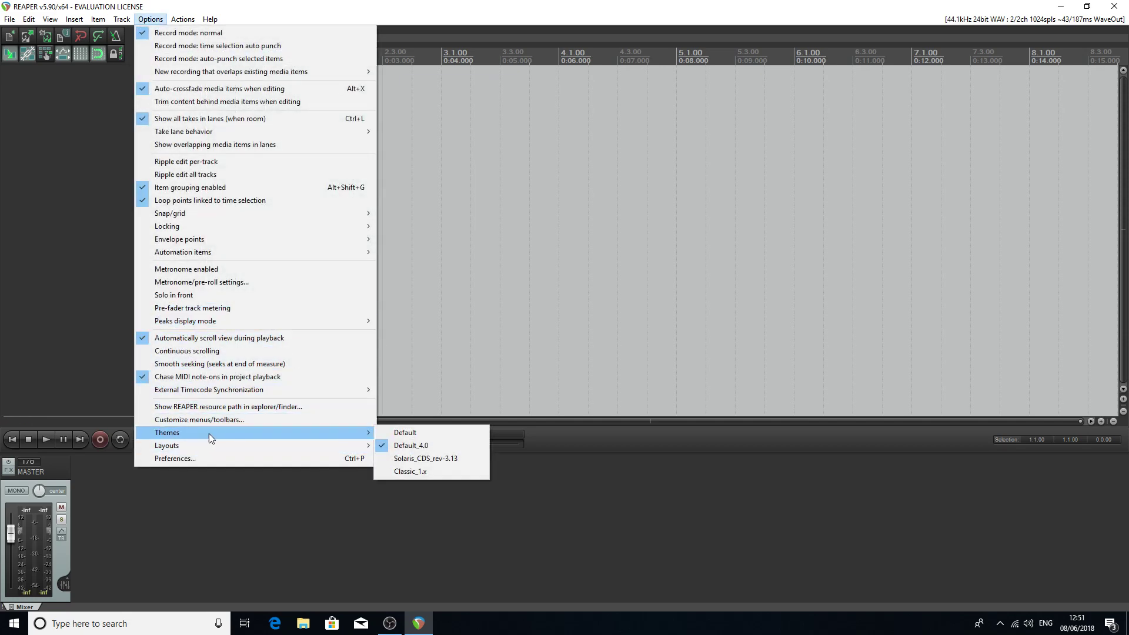
pyautogui.click(416, 472)
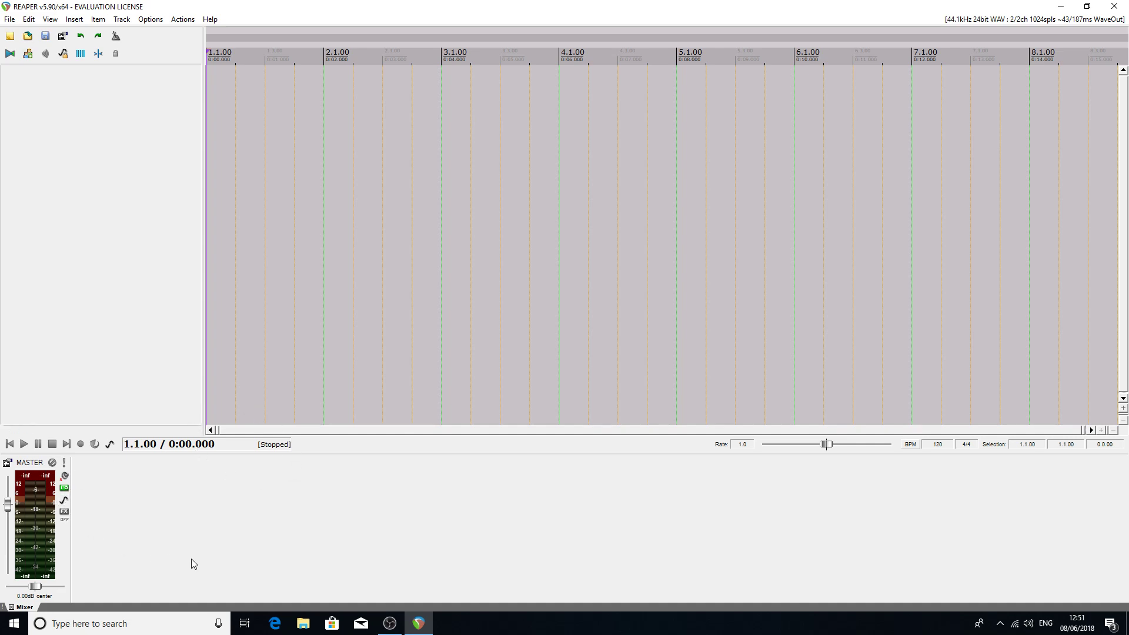
# Undock the mixer and reposition its floating window over the arrange view.
pyautogui.rightClick(325, 502)
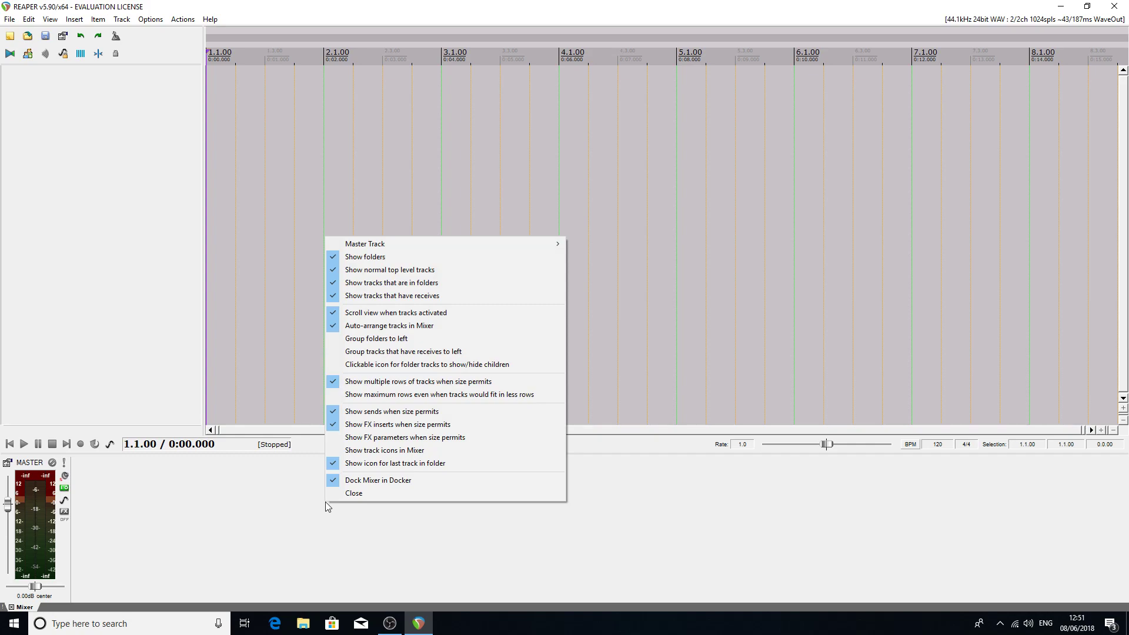
pyautogui.click(374, 481)
pyautogui.moveTo(348, 405); pyautogui.dragTo(415, 234)
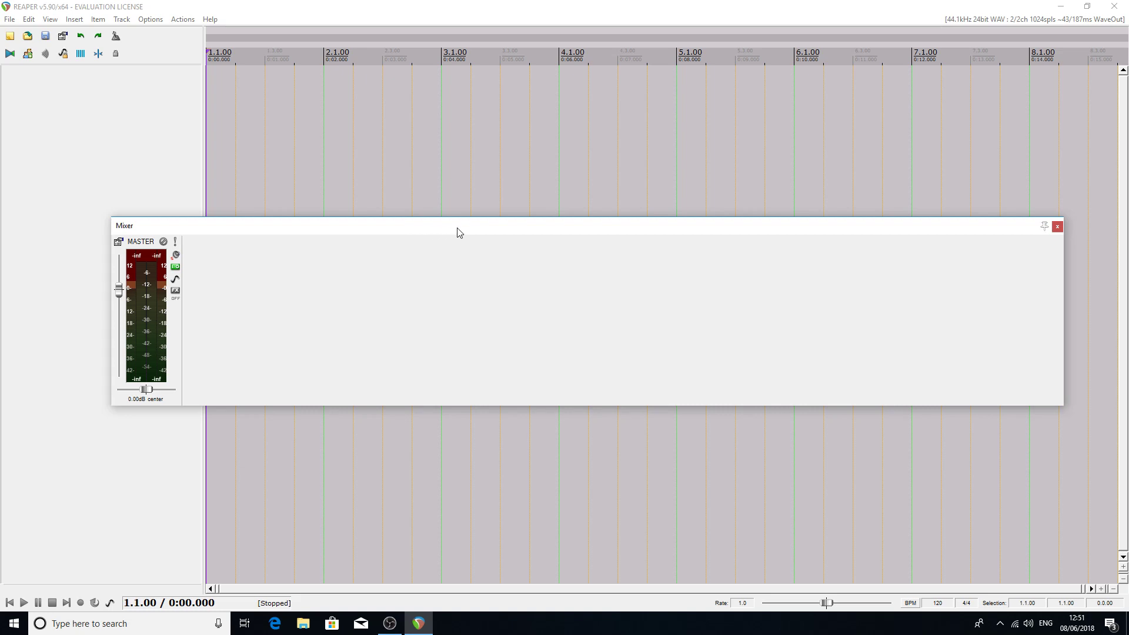
pyautogui.moveTo(457, 232); pyautogui.dragTo(285, 237)
# Toggle the floating mixer off and on again, and dock it back into the main window.
pyautogui.hotkey('ctrl', 'm')
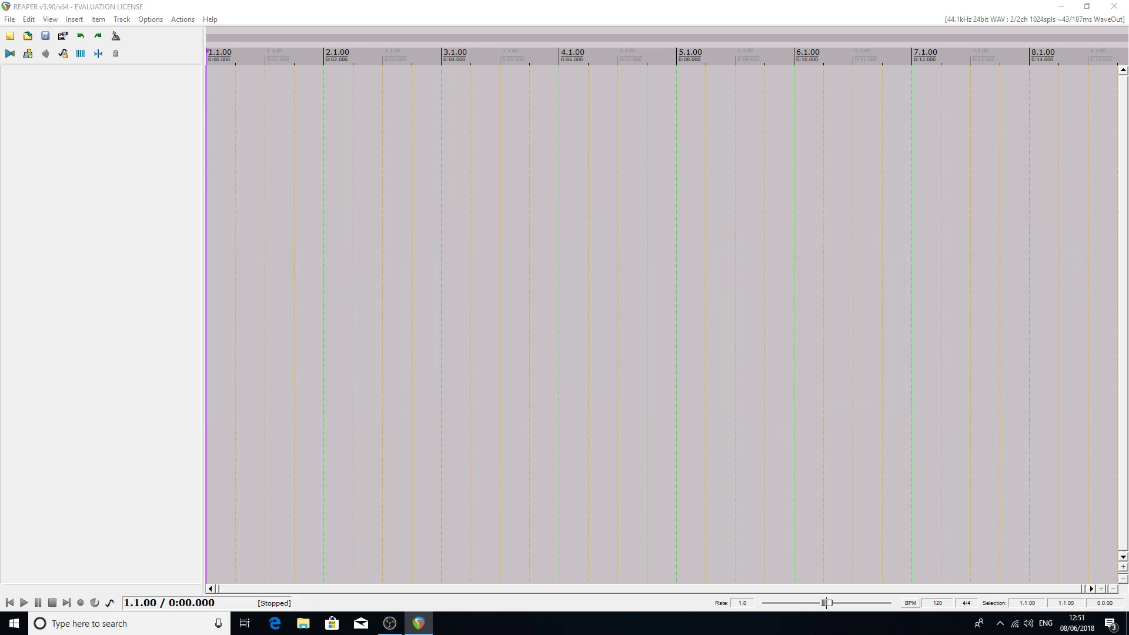
pyautogui.hotkey('ctrl', 'm')
pyautogui.moveTo(284, 299); pyautogui.dragTo(385, 332)
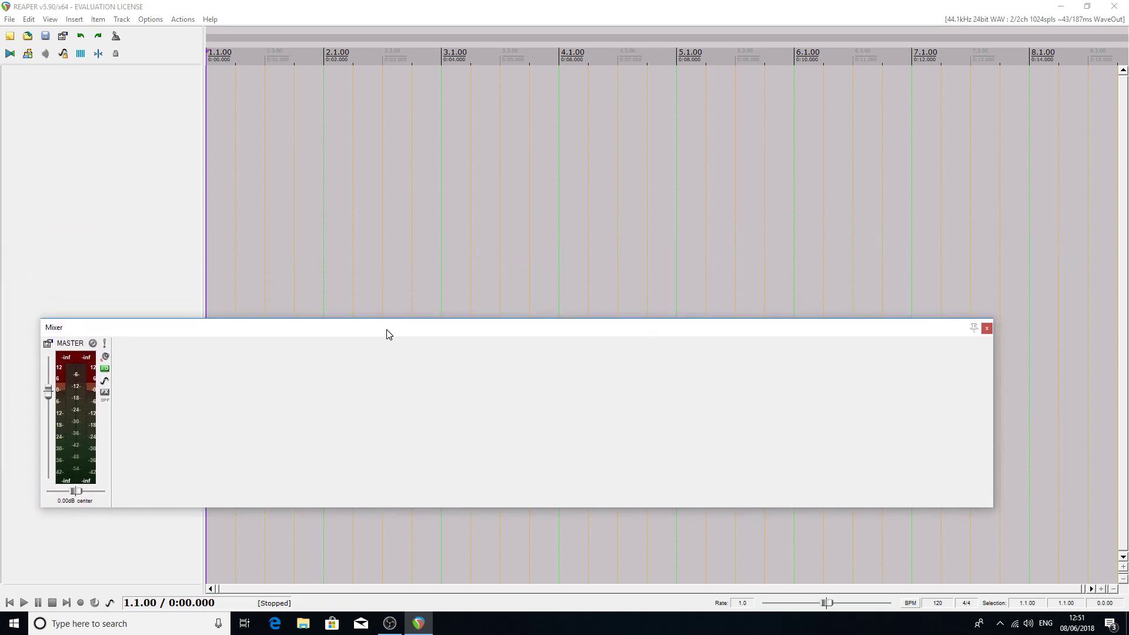
pyautogui.rightClick(381, 391)
pyautogui.click(421, 365)
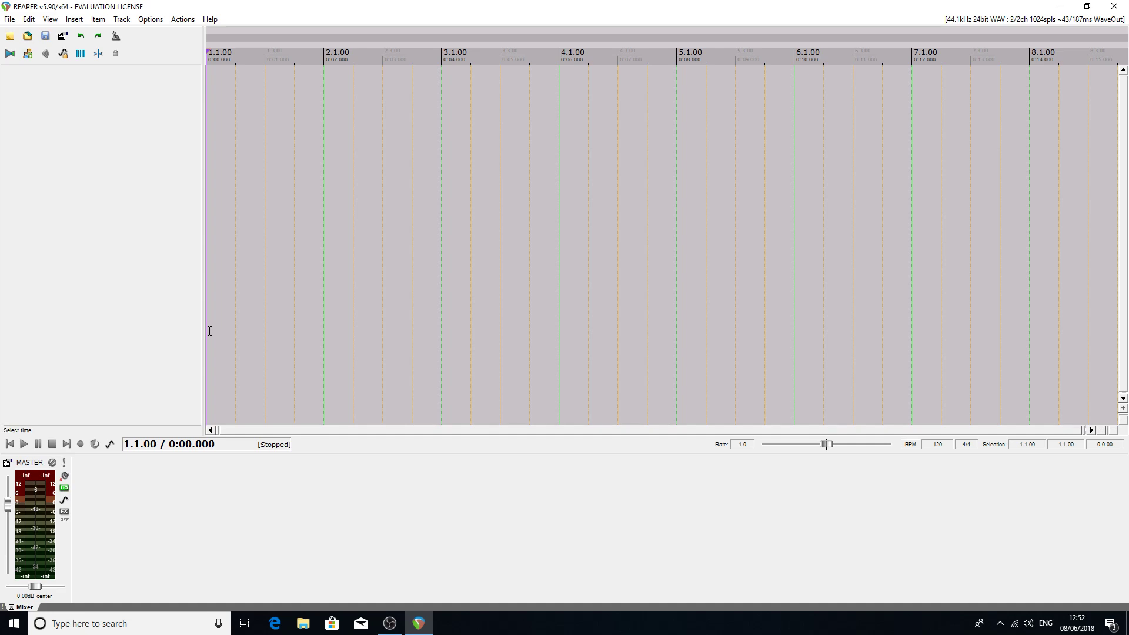
# Open the recent project Chorale1.rpp, skip the MT-PowerDrumKit donation screen and clear the plugin window out of view.
pyautogui.click(9, 20)
pyautogui.moveTo(75, 109)
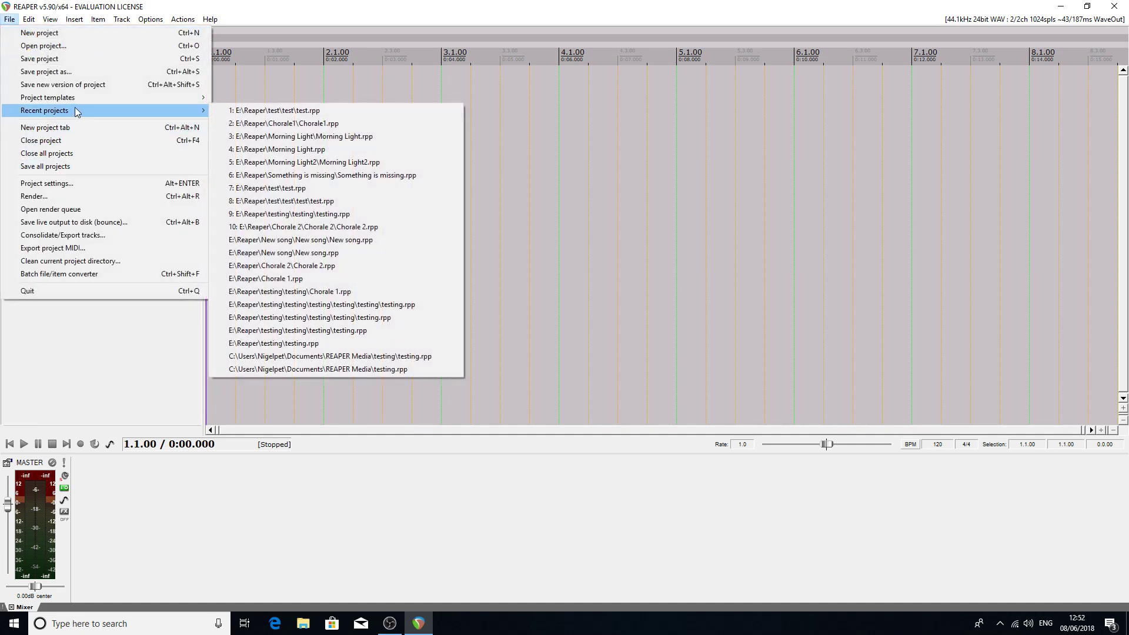
pyautogui.click(275, 123)
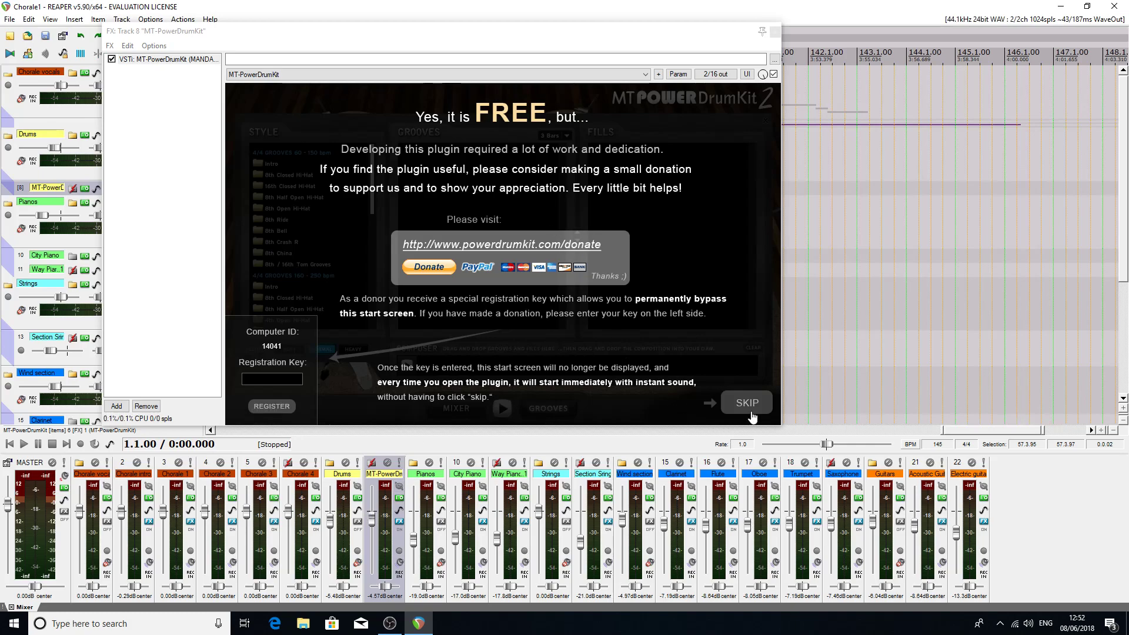
pyautogui.click(747, 405)
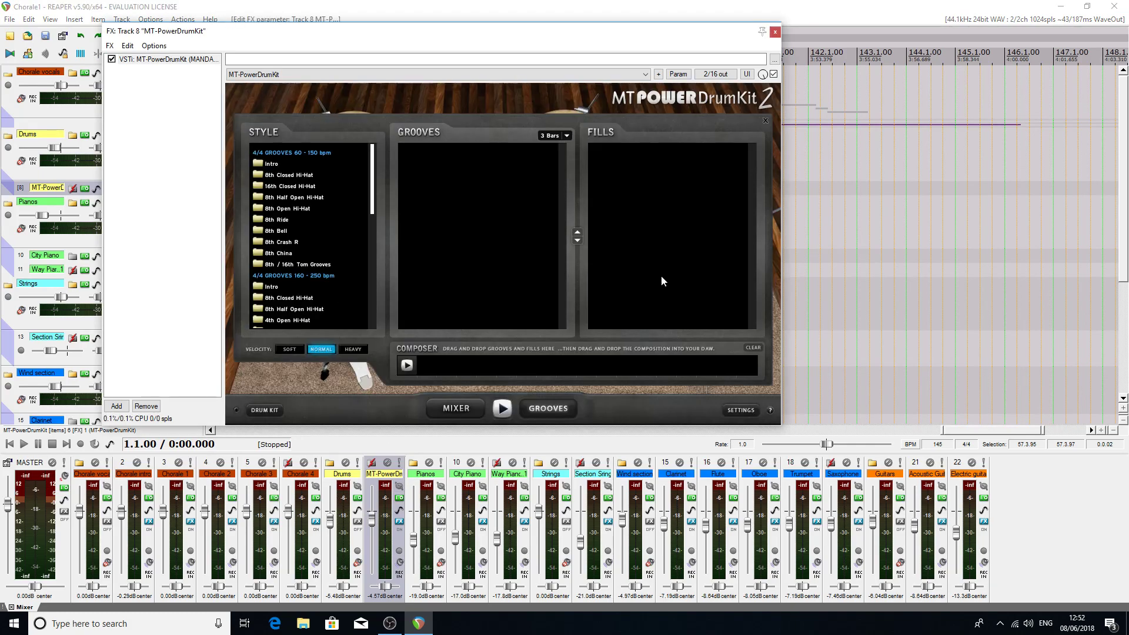
pyautogui.moveTo(496, 37); pyautogui.dragTo(0, 35)
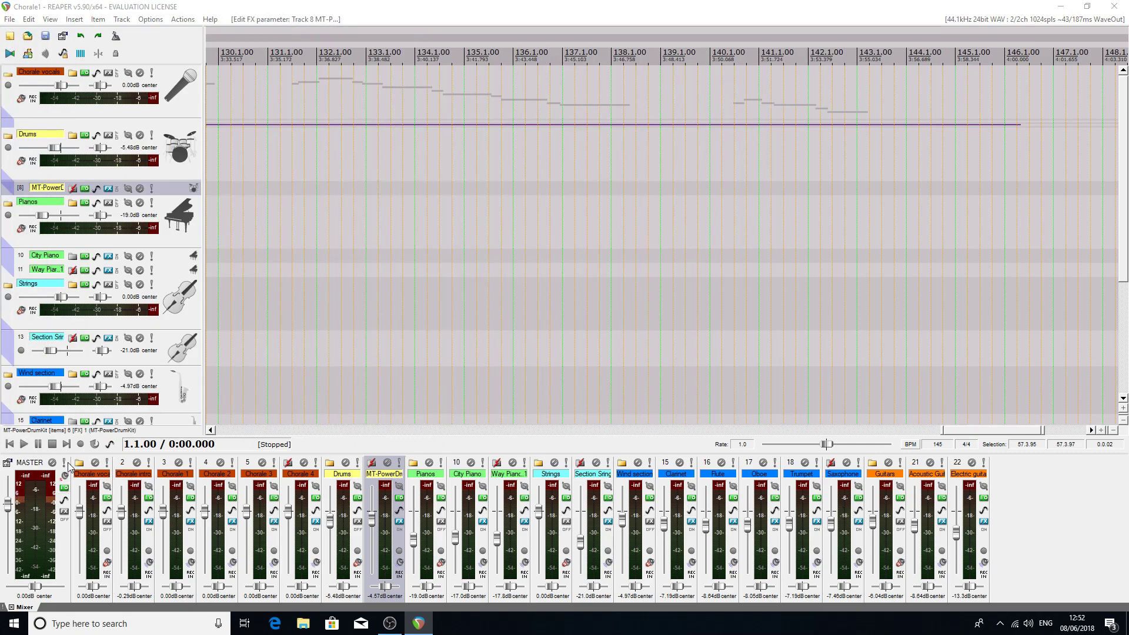
# Browse the plugins offered for a new virtual instrument track under VST, All Plugins, VSTi and Instruments, without inserting any.
pyautogui.click(61, 537)
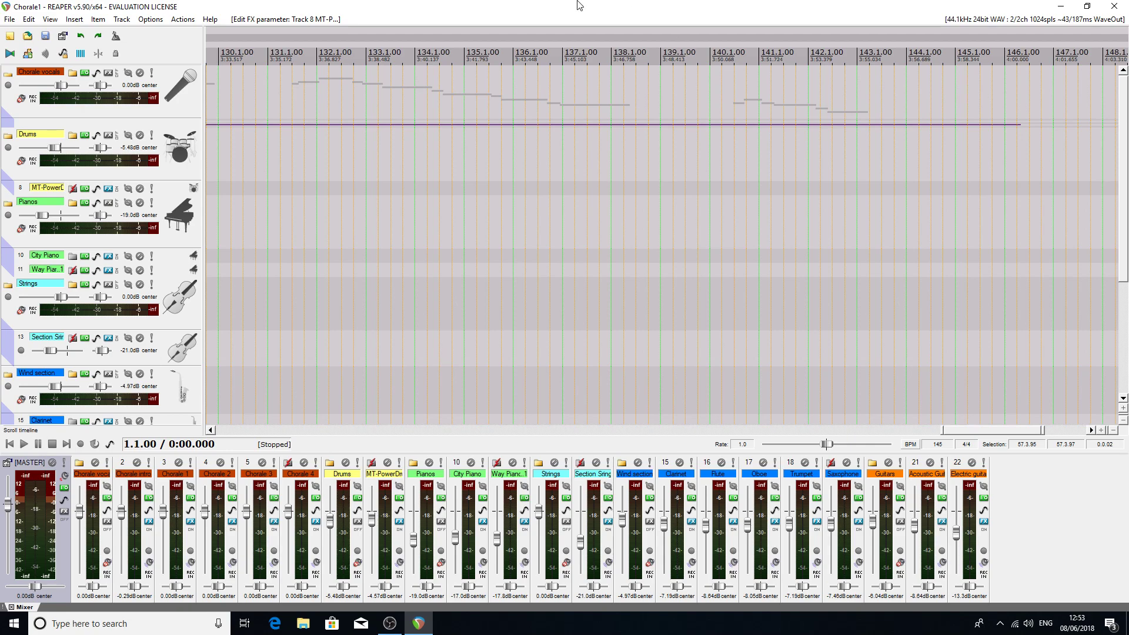
pyautogui.click(77, 20)
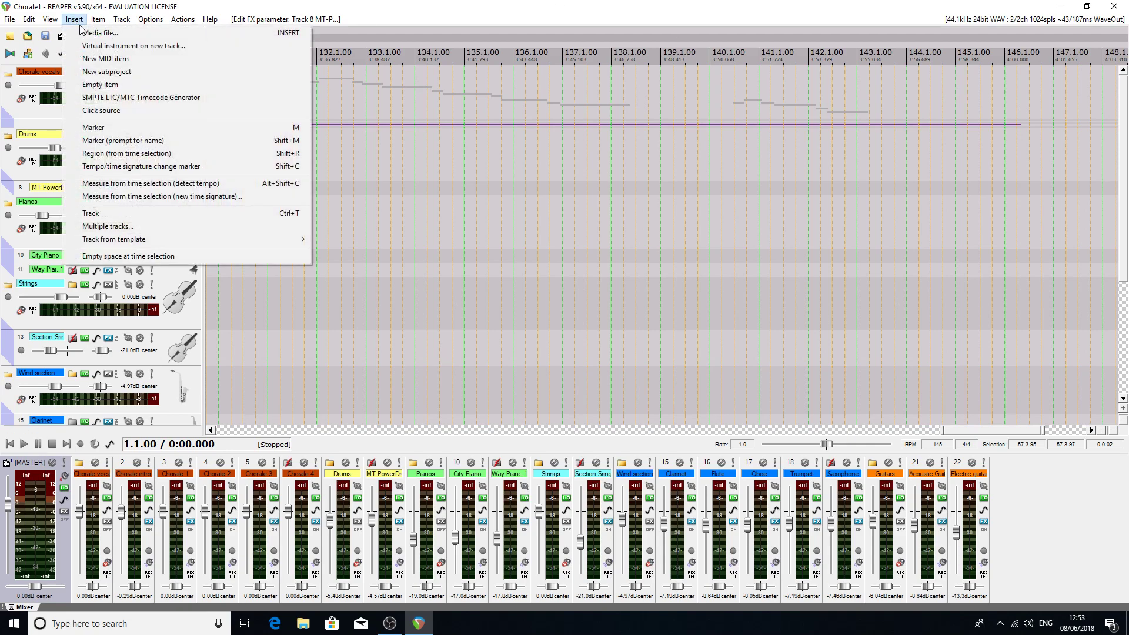
pyautogui.click(117, 45)
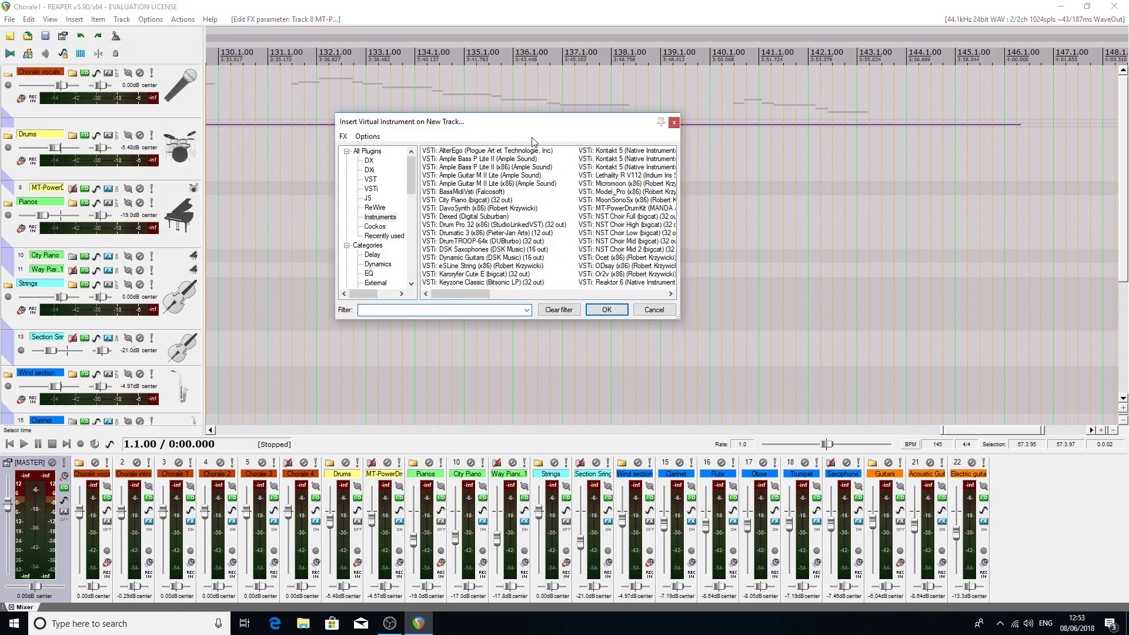
pyautogui.moveTo(454, 293); pyautogui.dragTo(515, 282)
pyautogui.moveTo(464, 278); pyautogui.dragTo(433, 285)
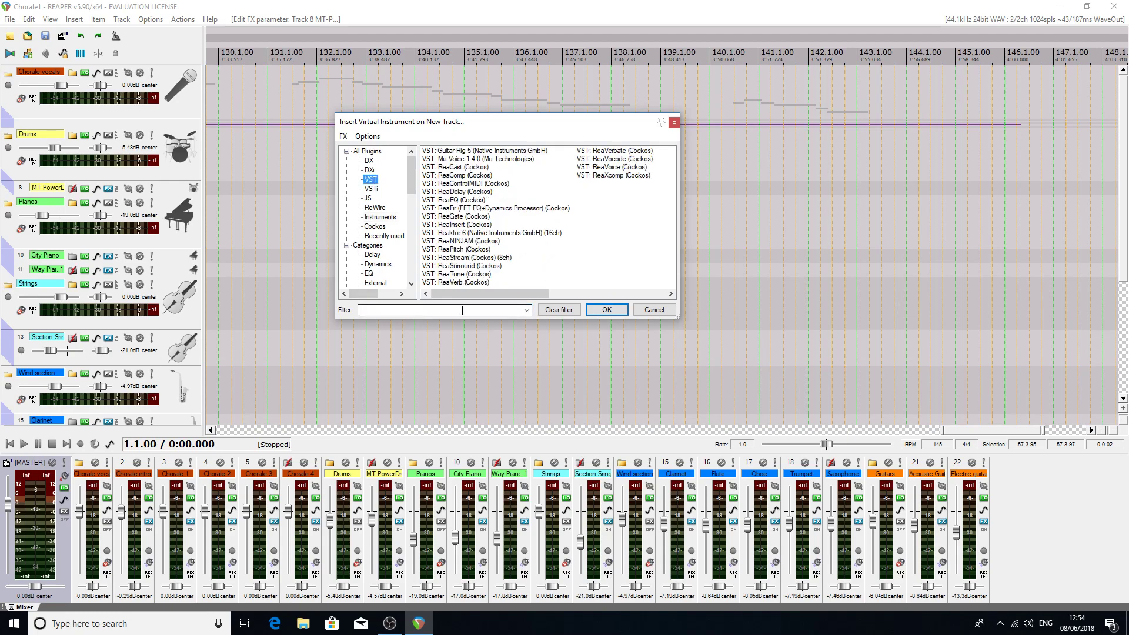
pyautogui.click(365, 152)
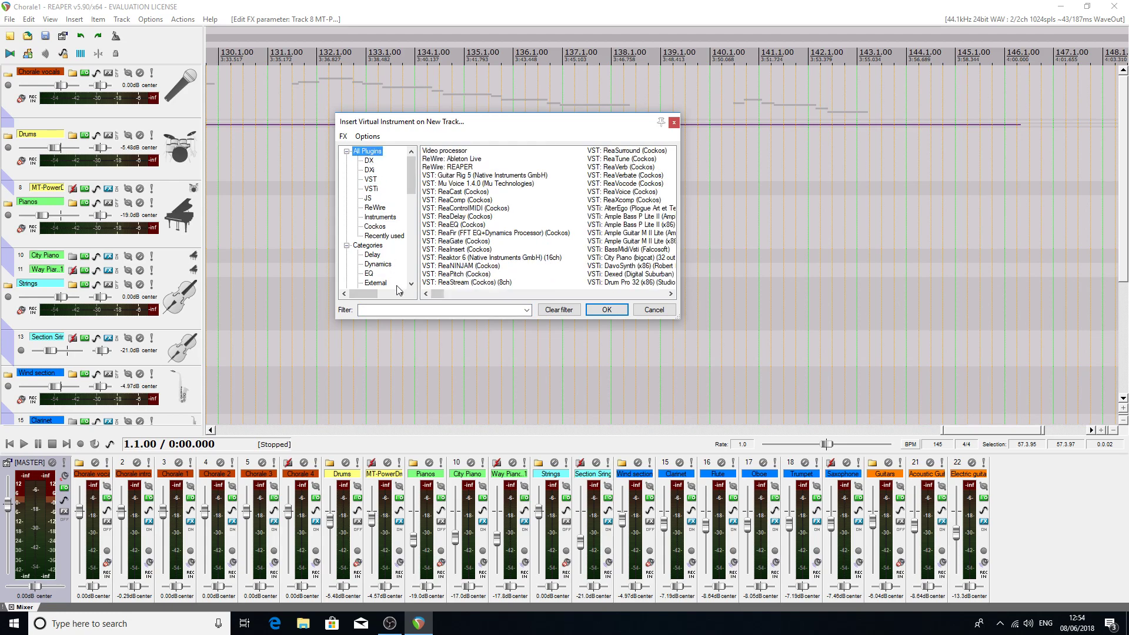
pyautogui.moveTo(436, 294)
pyautogui.mouseDown()
pyautogui.moveTo(579, 296)
pyautogui.moveTo(426, 301)
pyautogui.mouseUp()
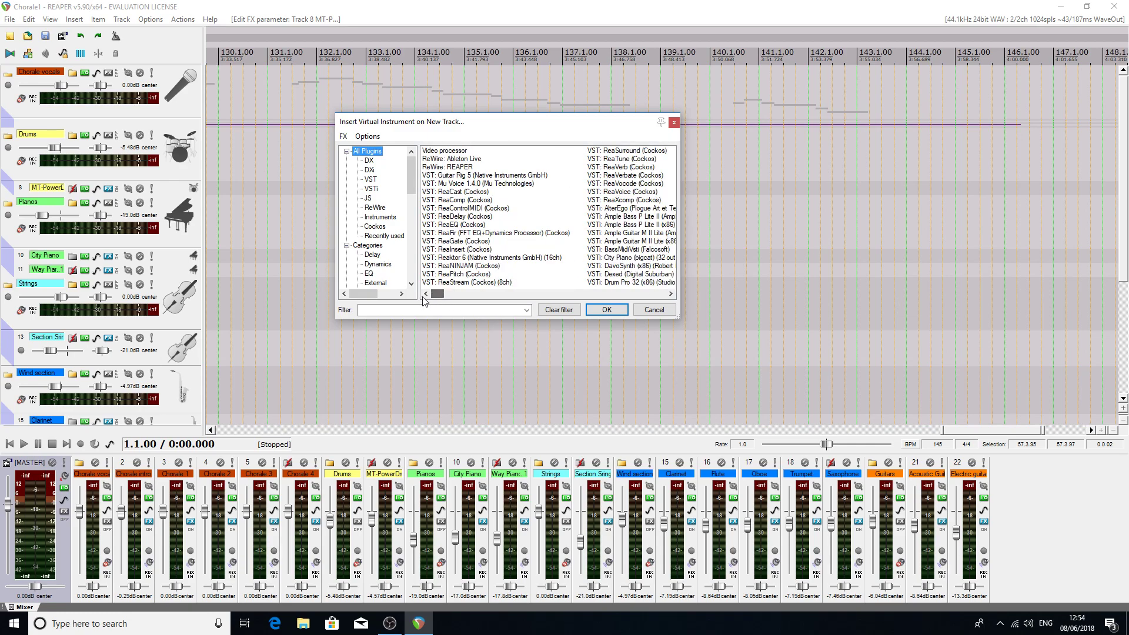
pyautogui.click(371, 190)
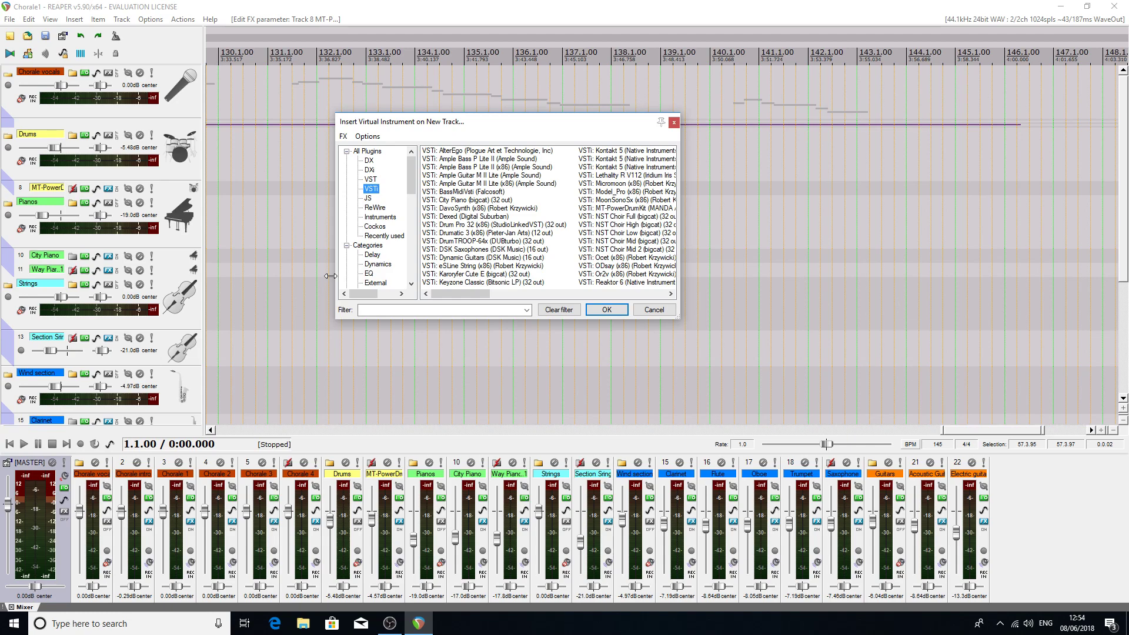
pyautogui.click(386, 218)
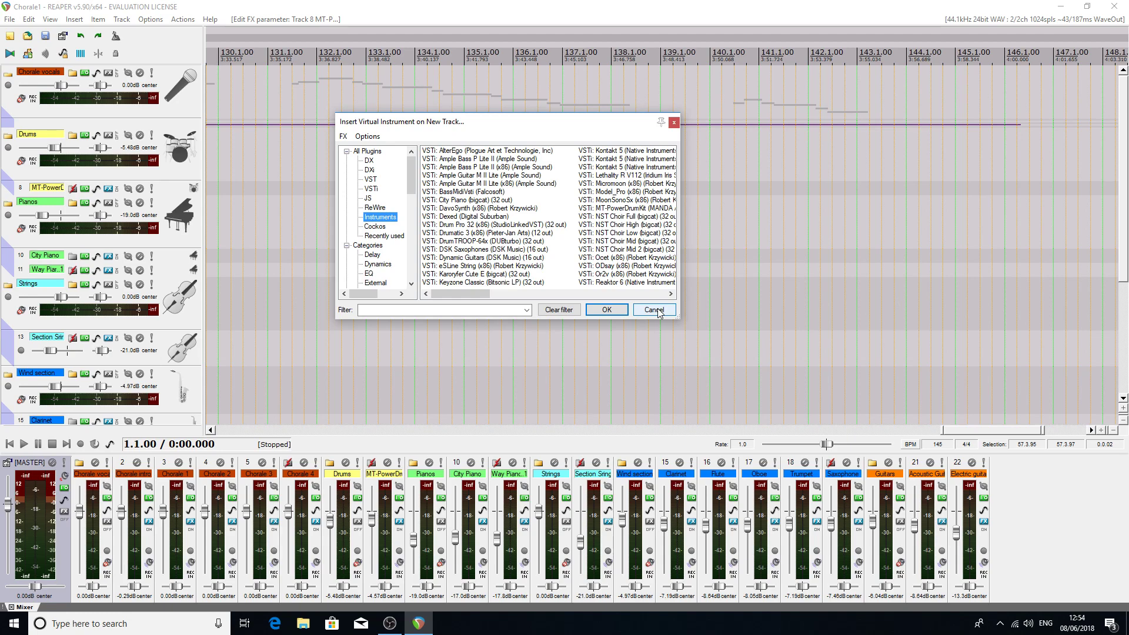
pyautogui.click(655, 309)
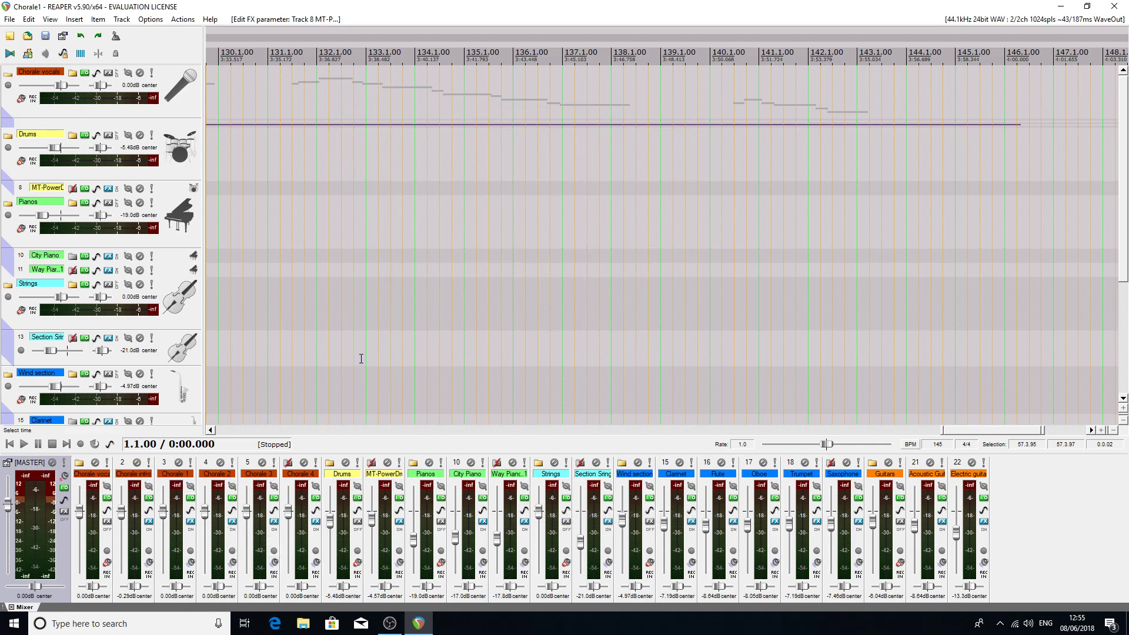
# Return to the project start and play the opening, pausing around bar 4.
pyautogui.click(9, 444)
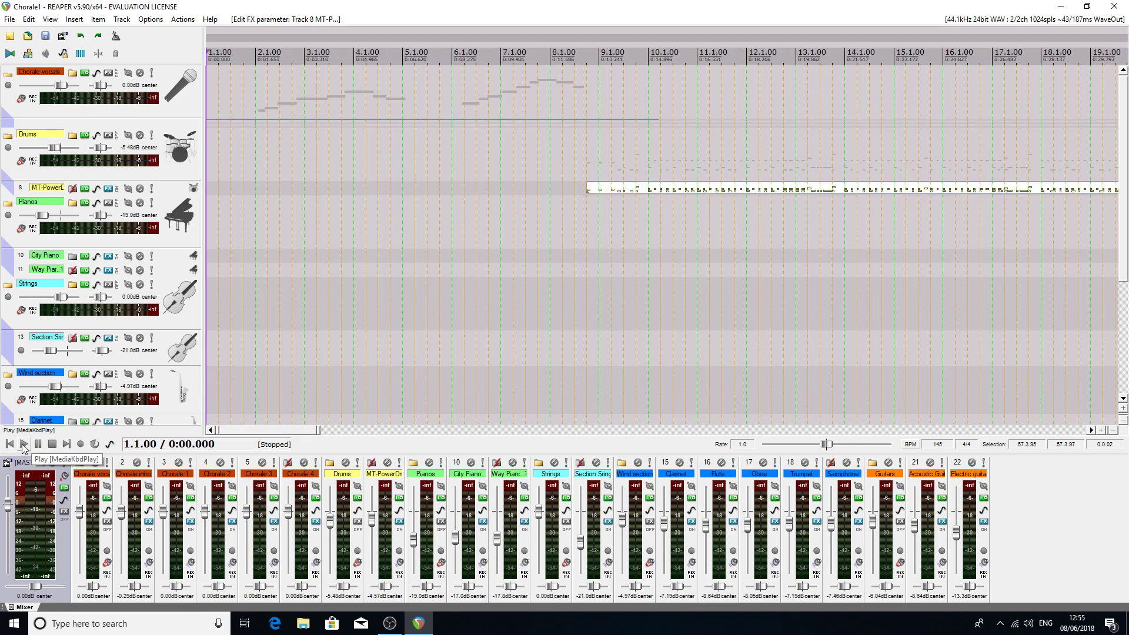
pyautogui.click(24, 445)
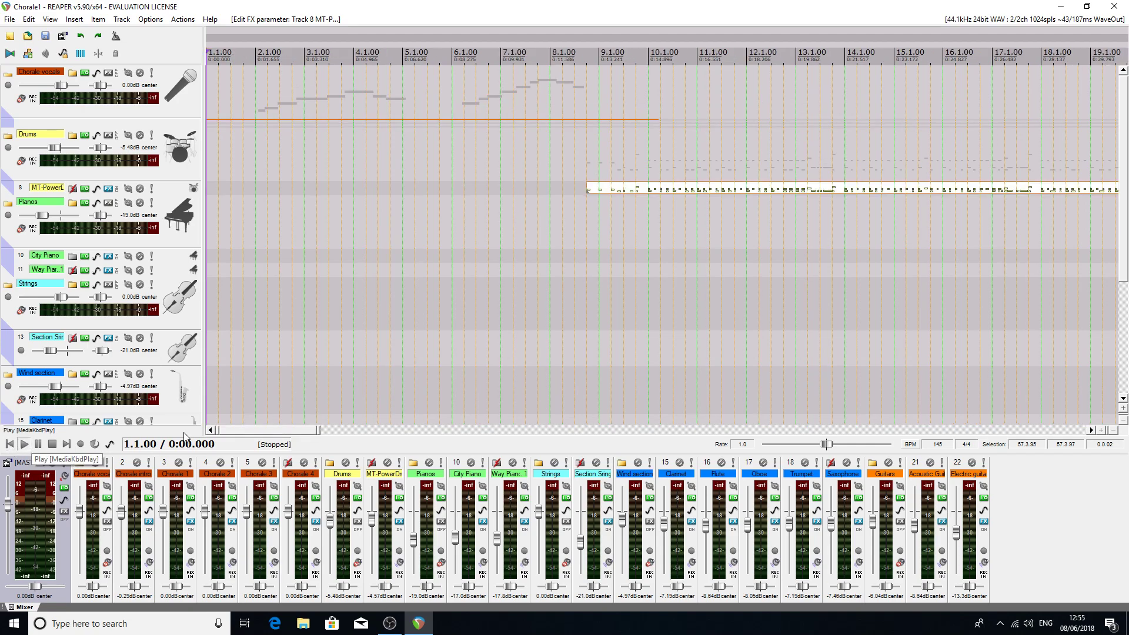
pyautogui.click(37, 445)
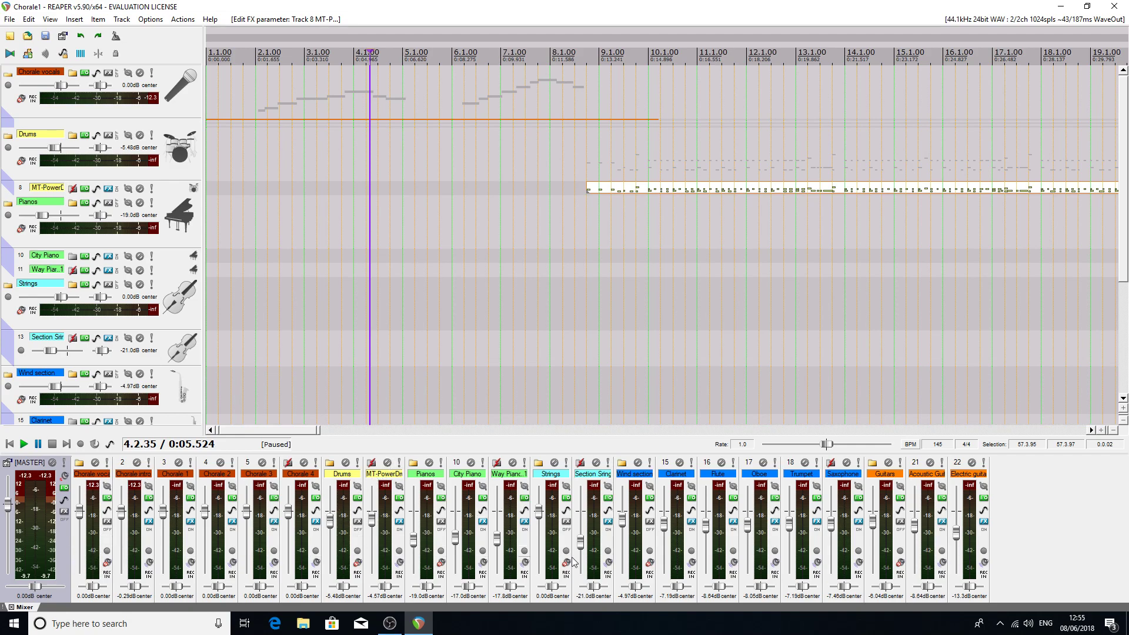
# Play Chorale1 onward from bar 4, pausing around bars 33 and 50, and stop playback around bar 101.
pyautogui.click(24, 445)
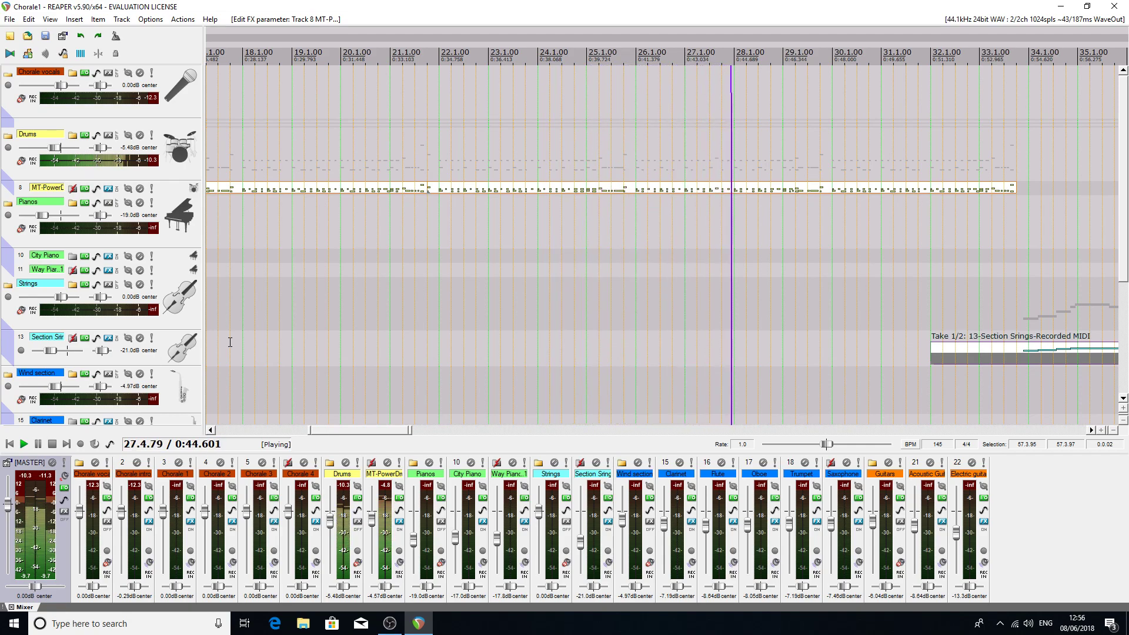
pyautogui.click(38, 445)
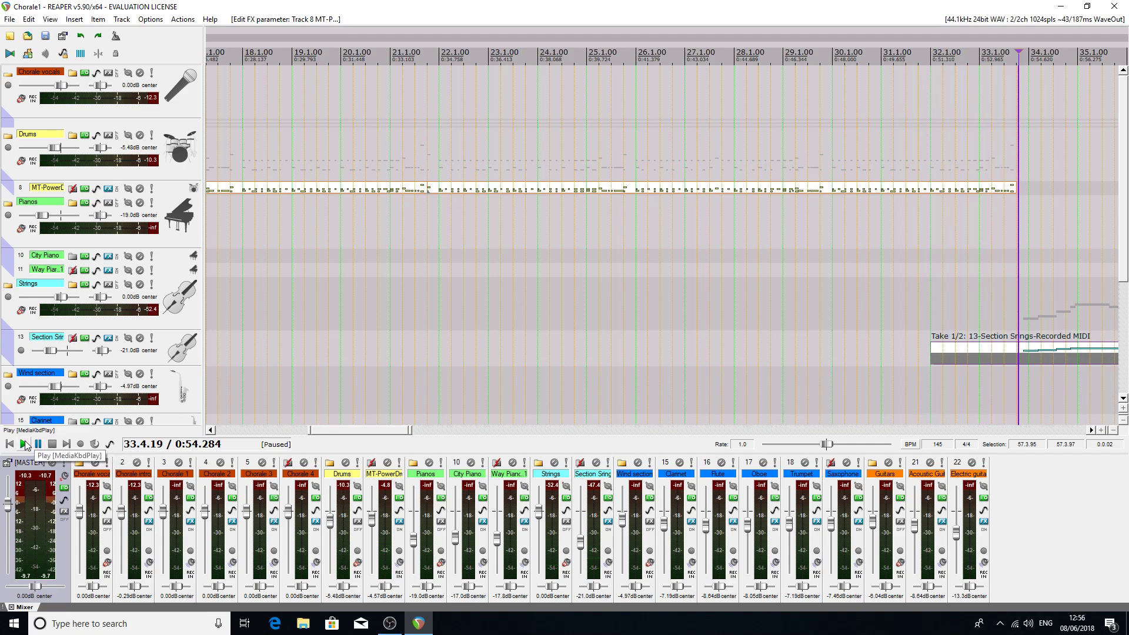
pyautogui.click(25, 441)
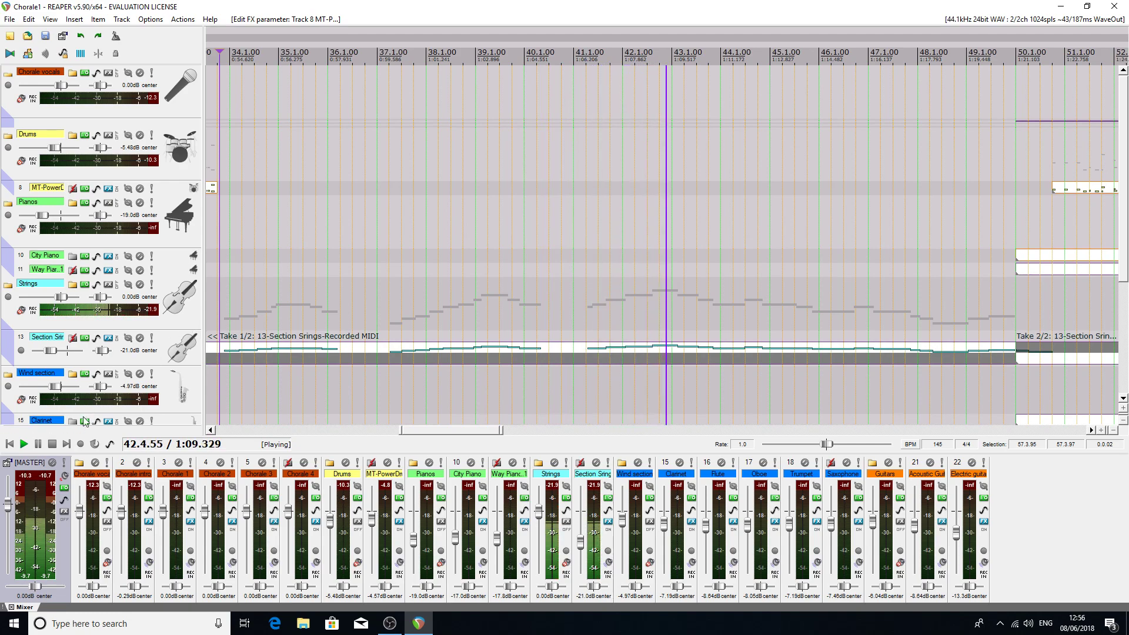
pyautogui.click(37, 445)
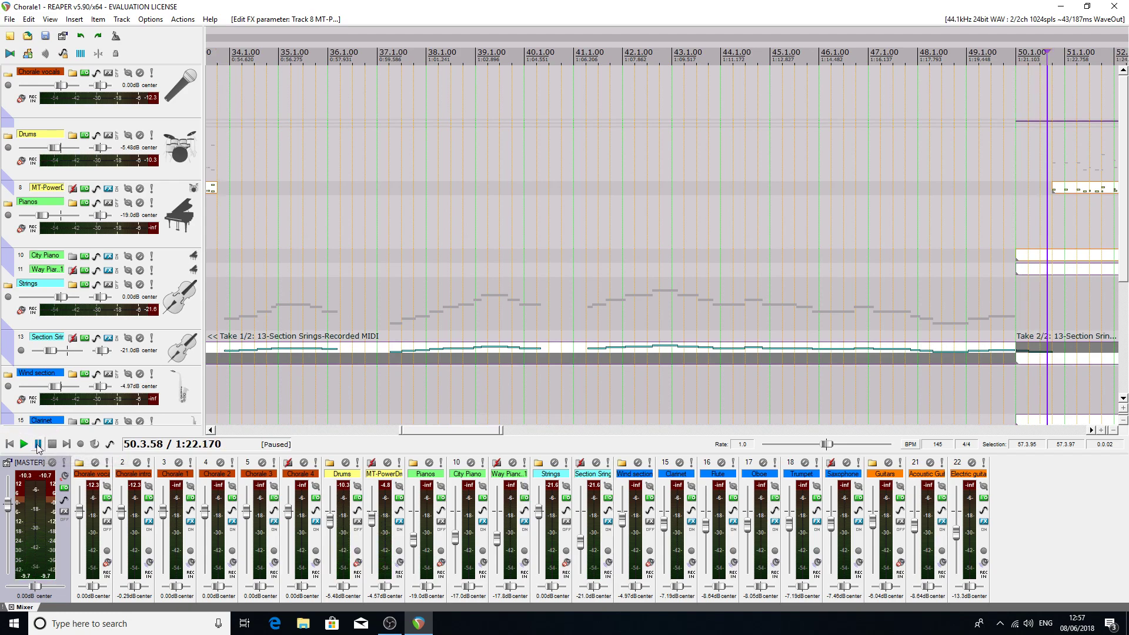
pyautogui.click(27, 444)
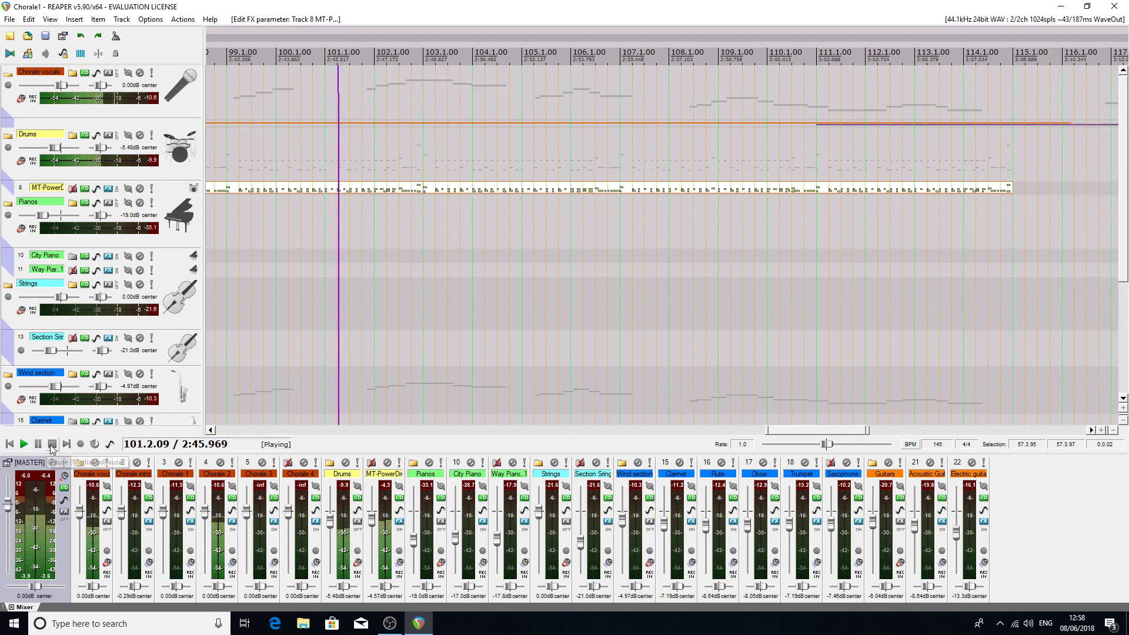
pyautogui.click(52, 445)
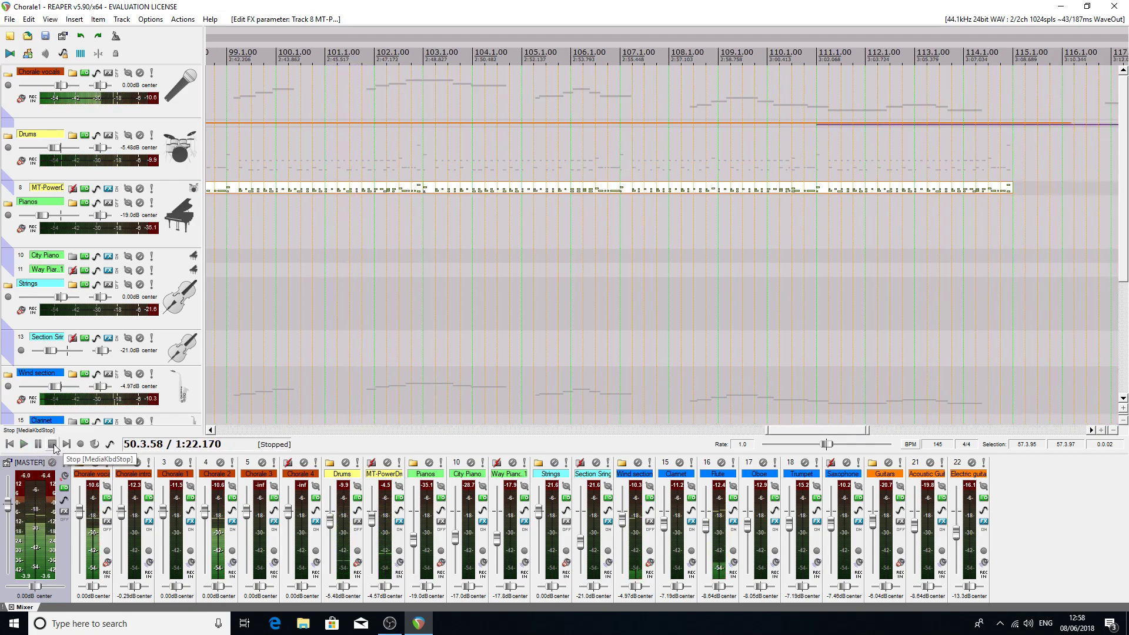
# Return to the project start and examine the tracks' recorded items across about bars 53 to 83.
pyautogui.click(10, 444)
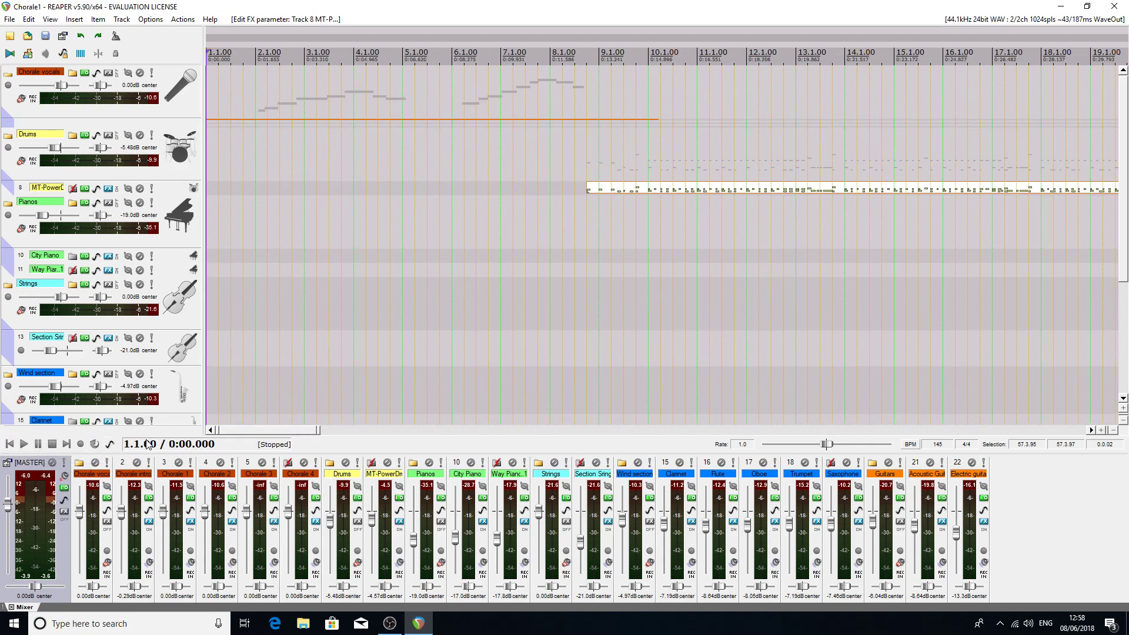
pyautogui.moveTo(246, 435); pyautogui.dragTo(533, 427)
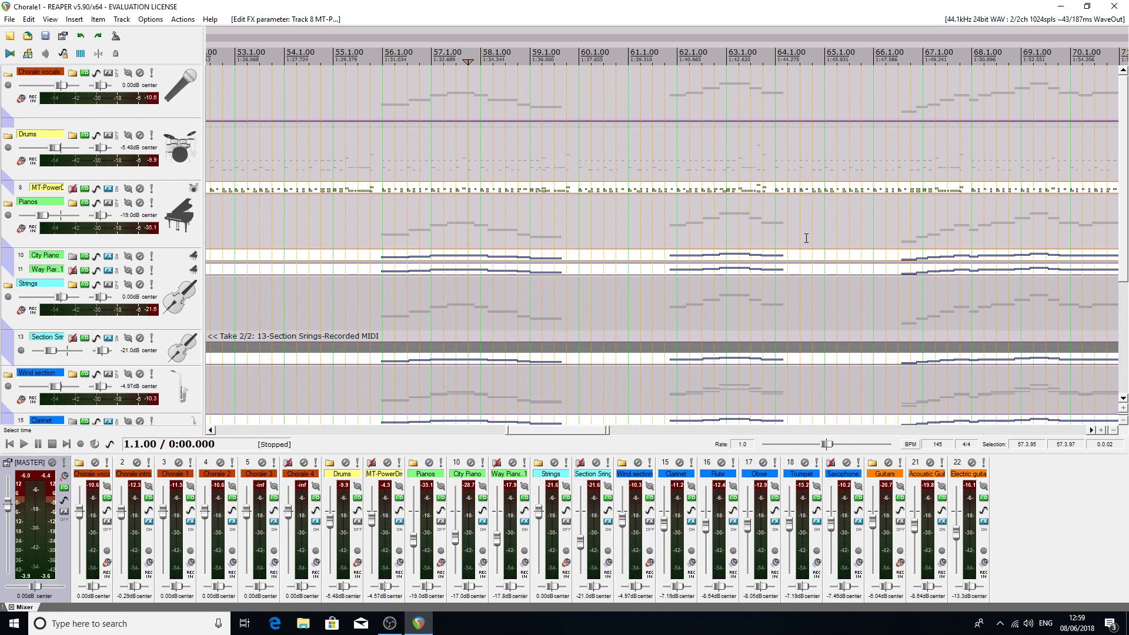
pyautogui.moveTo(569, 433); pyautogui.dragTo(635, 423)
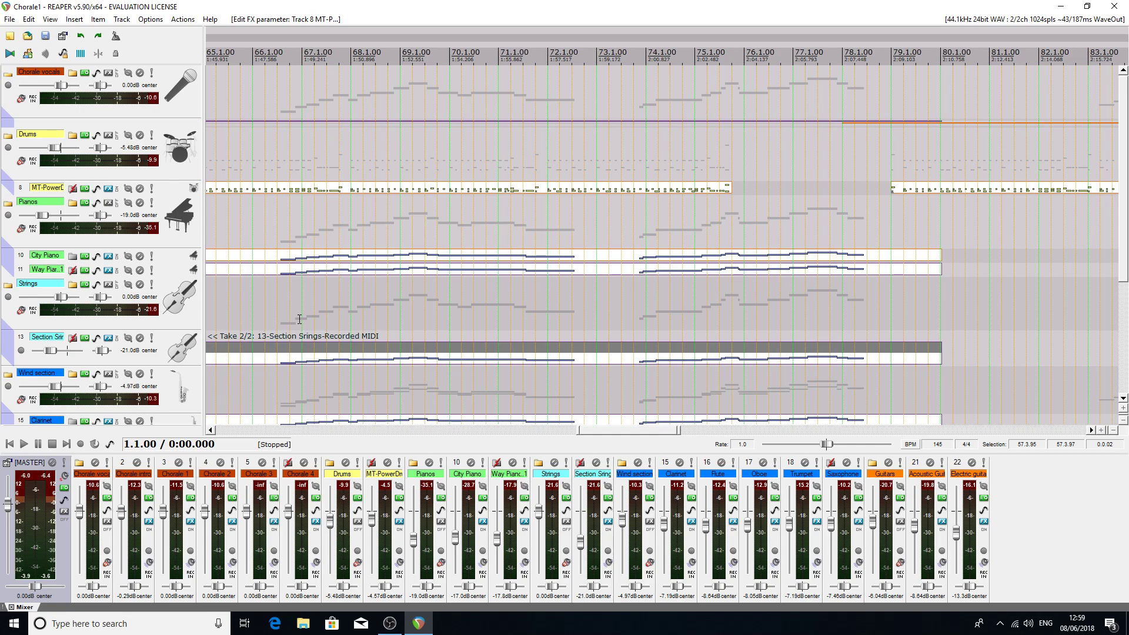
# Close Chorale1 and open the recent project E:\Reaper\Morning Light\Morning Light.rpp.
pyautogui.click(9, 21)
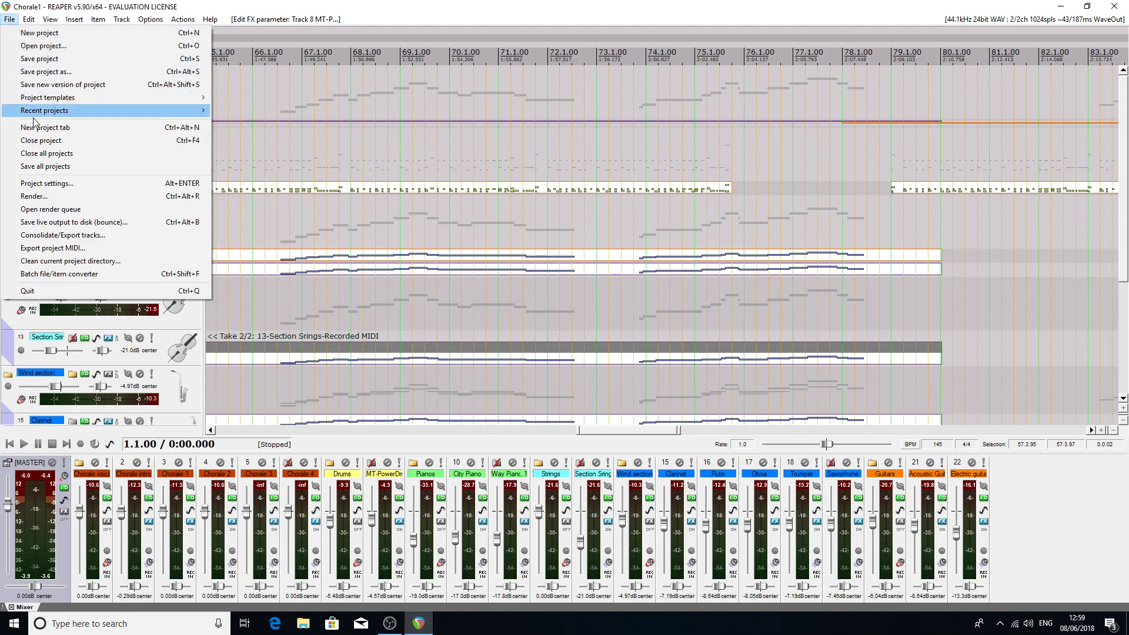
pyautogui.click(41, 141)
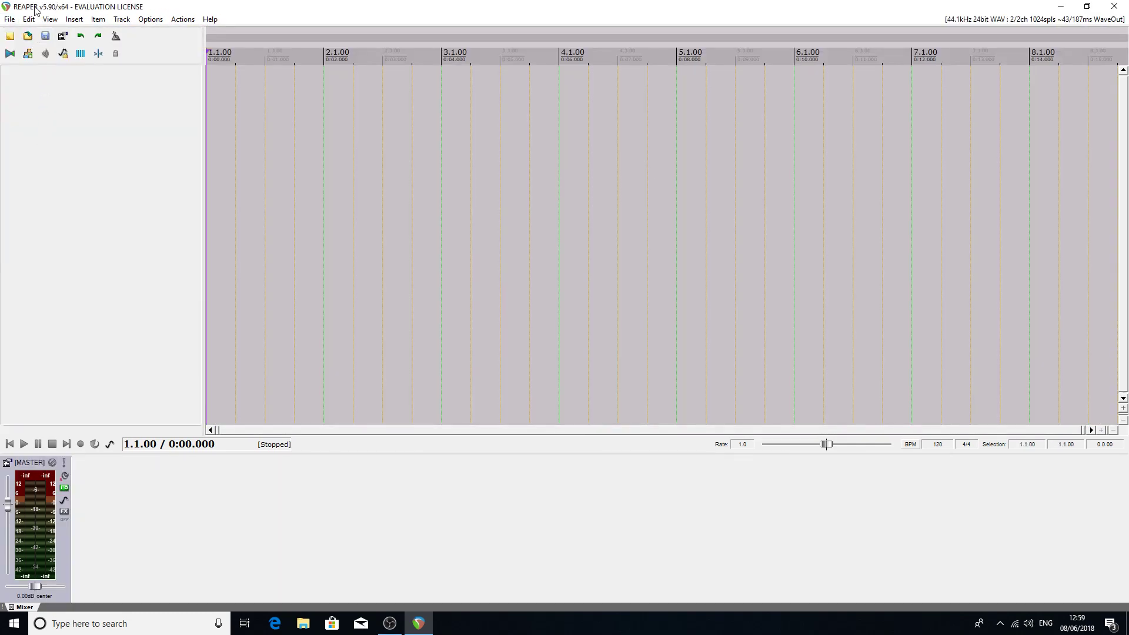
pyautogui.click(12, 21)
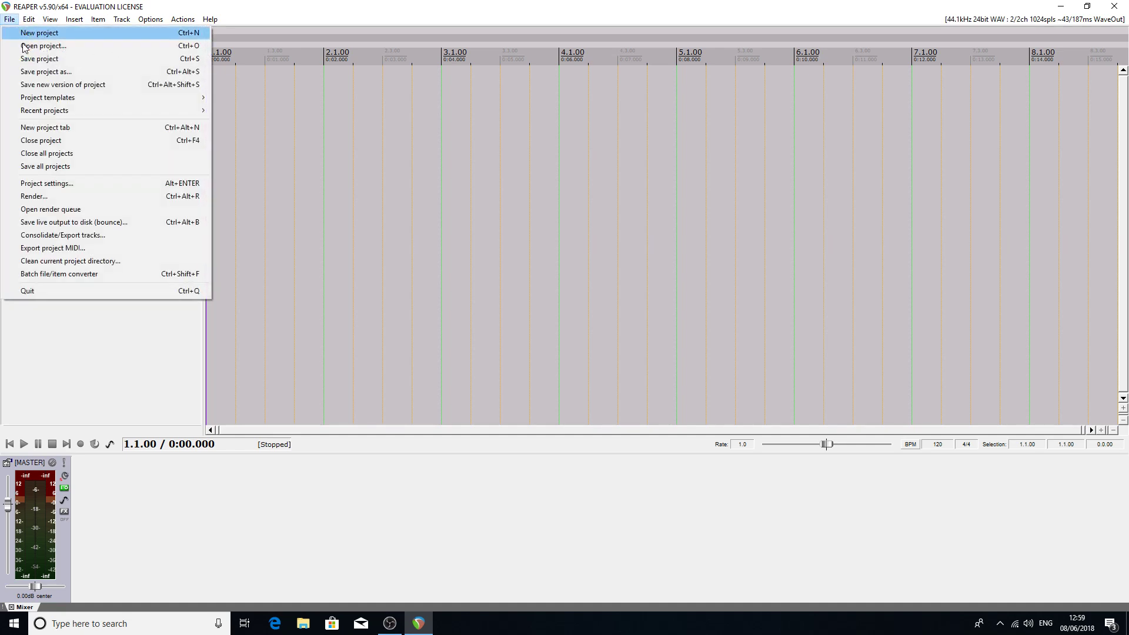
pyautogui.moveTo(41, 99)
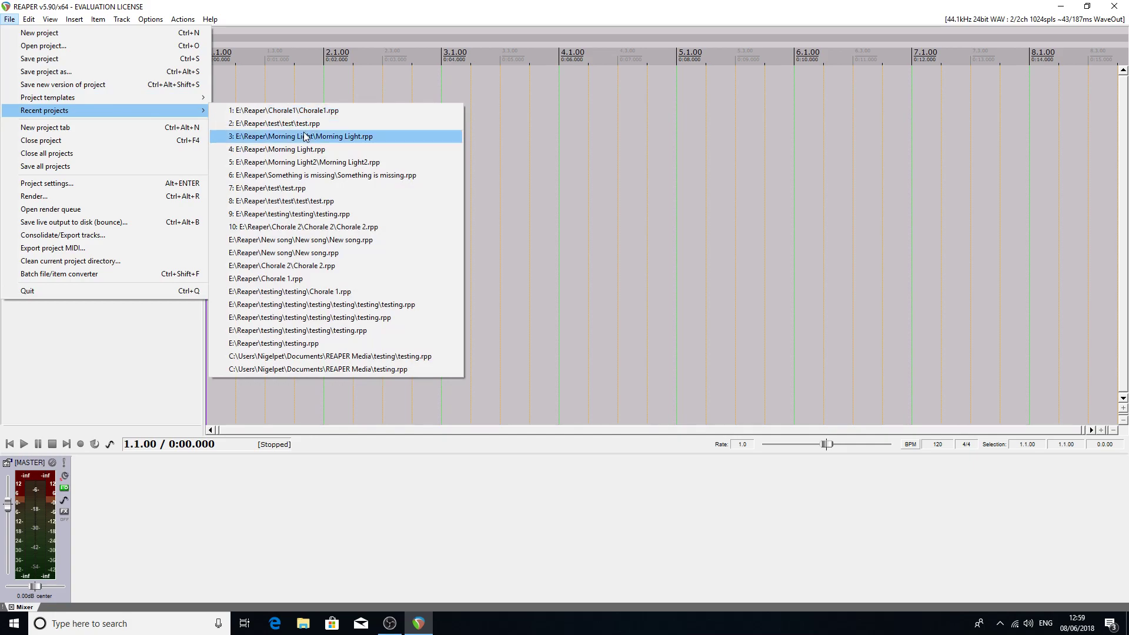
pyautogui.click(305, 137)
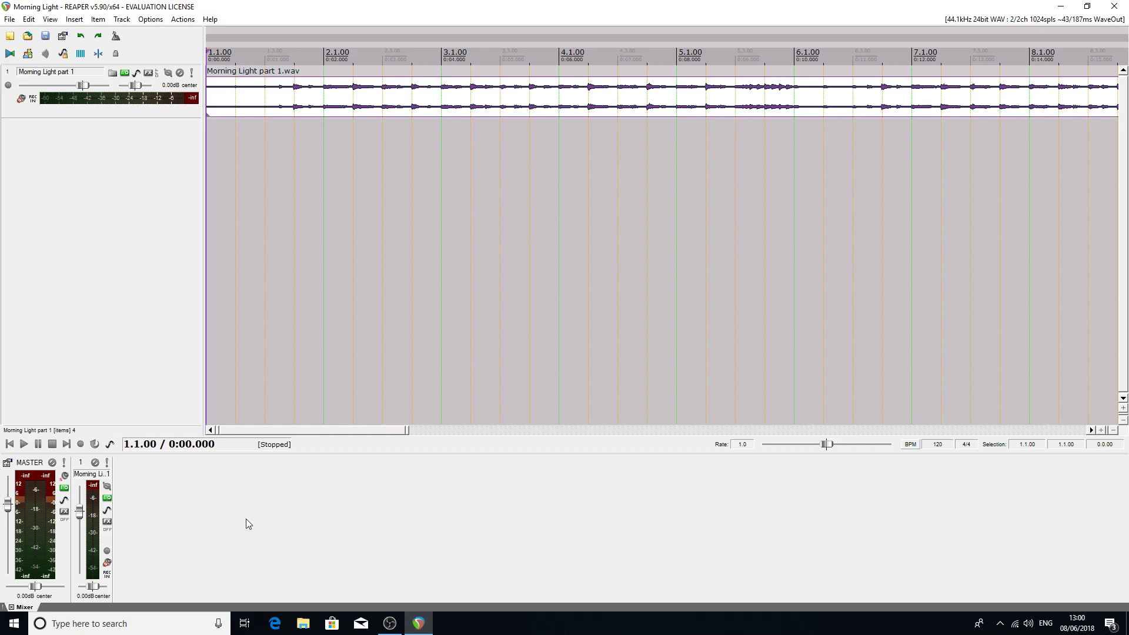
# Play the start of Morning Light, stop around bar 10, and return to the beginning of the timeline.
pyautogui.click(23, 444)
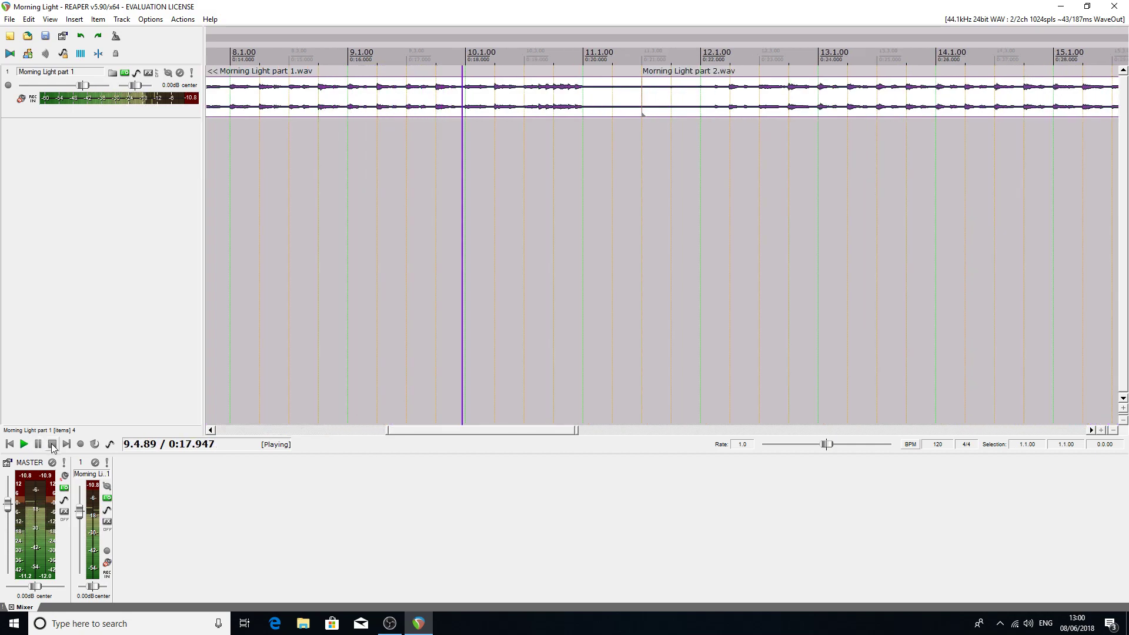
pyautogui.click(52, 443)
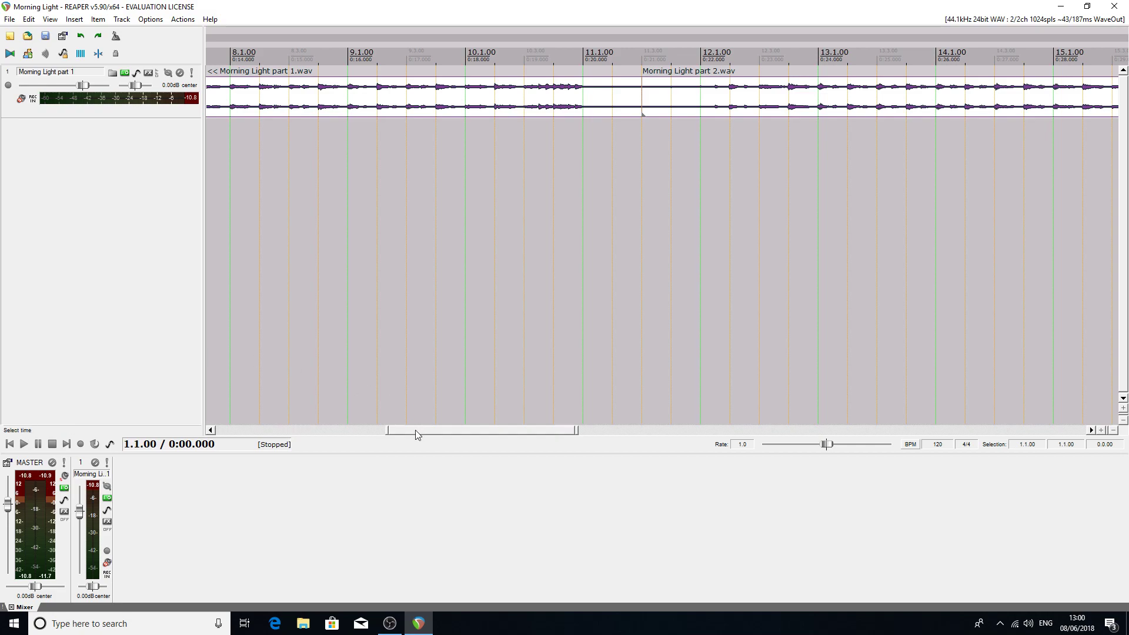
pyautogui.moveTo(417, 435); pyautogui.dragTo(241, 434)
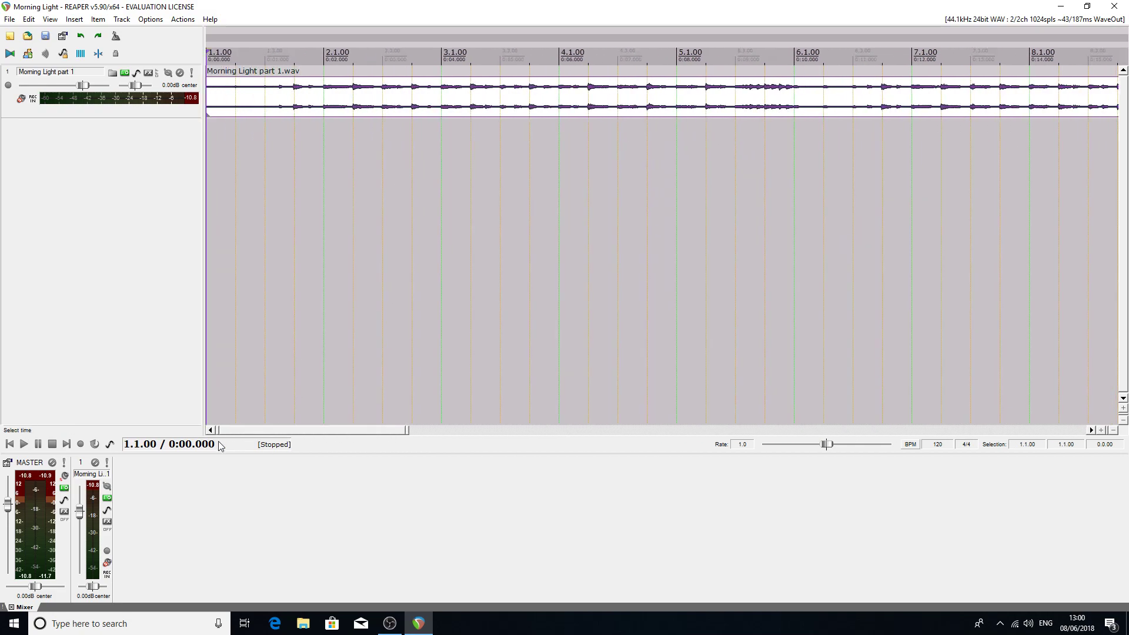
# Play Morning Light from the start in sections, pausing around bars 6, 11 and 16.
pyautogui.click(24, 446)
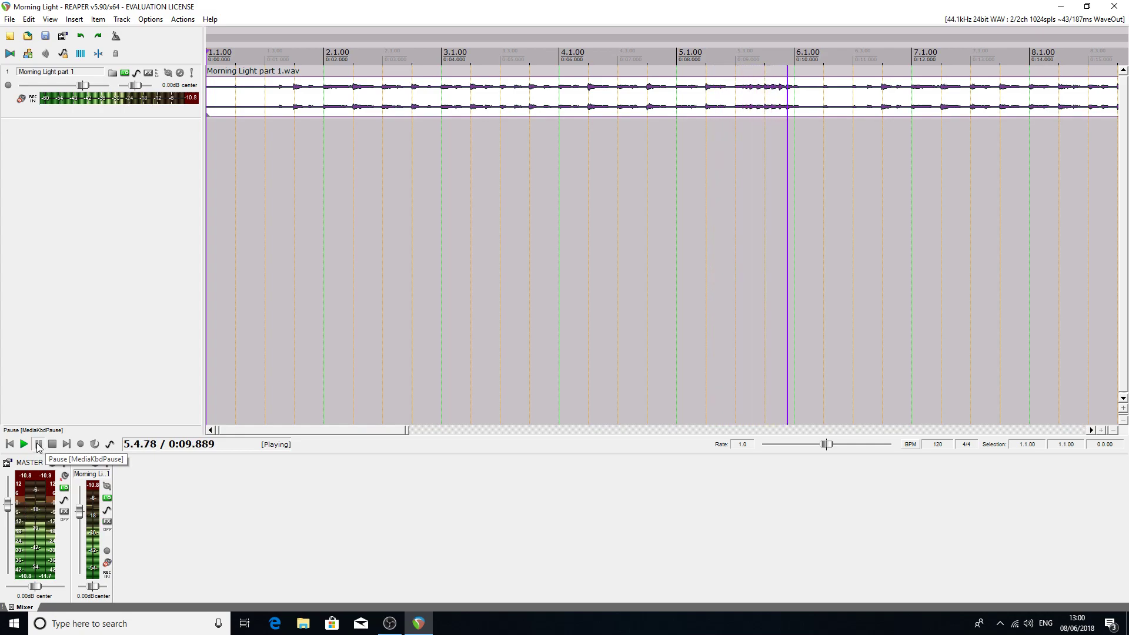
pyautogui.click(38, 444)
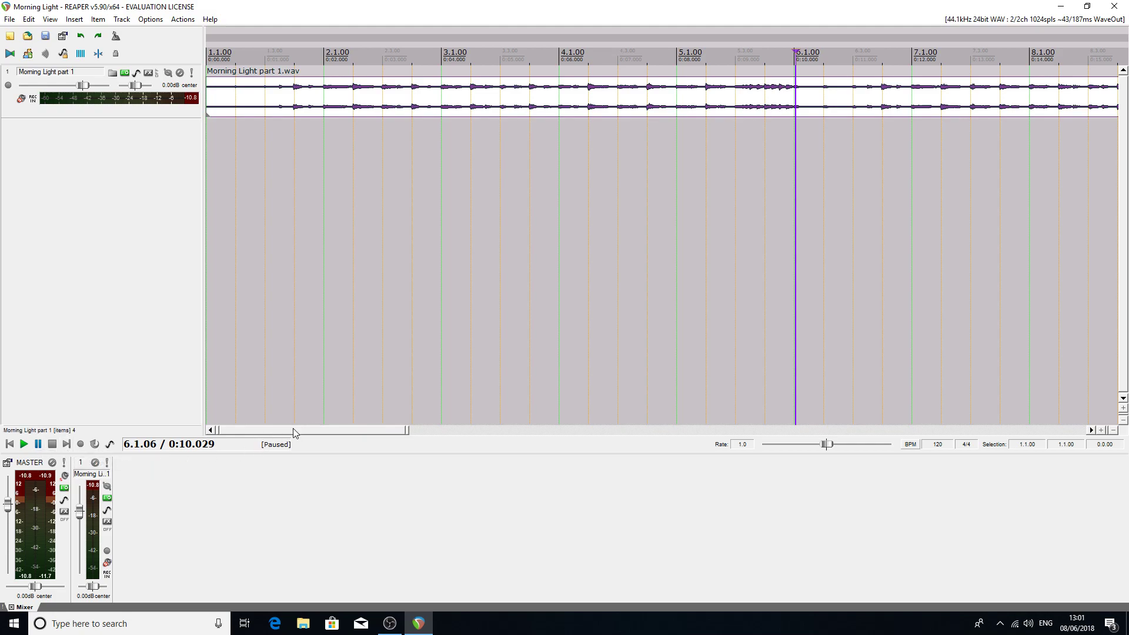
pyautogui.click(24, 445)
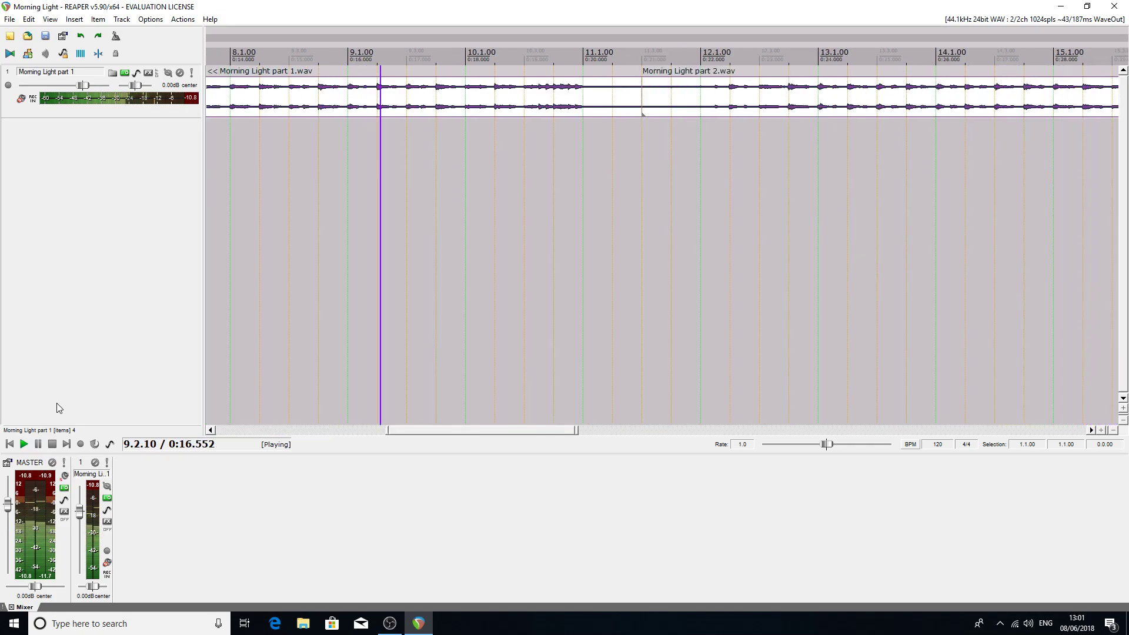
pyautogui.click(38, 445)
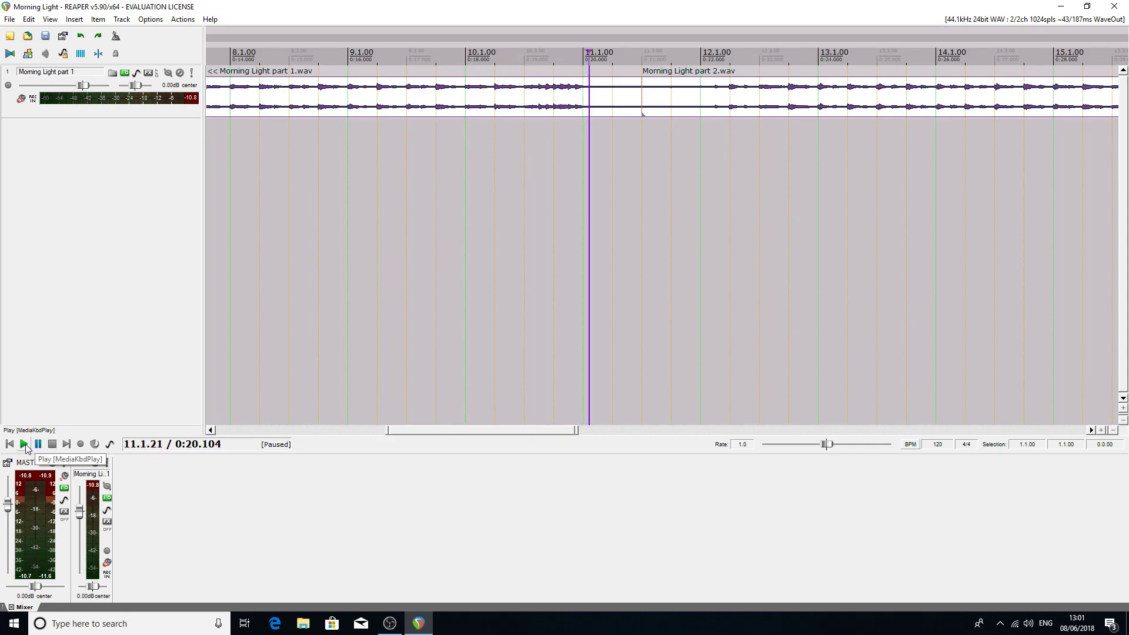
pyautogui.click(24, 445)
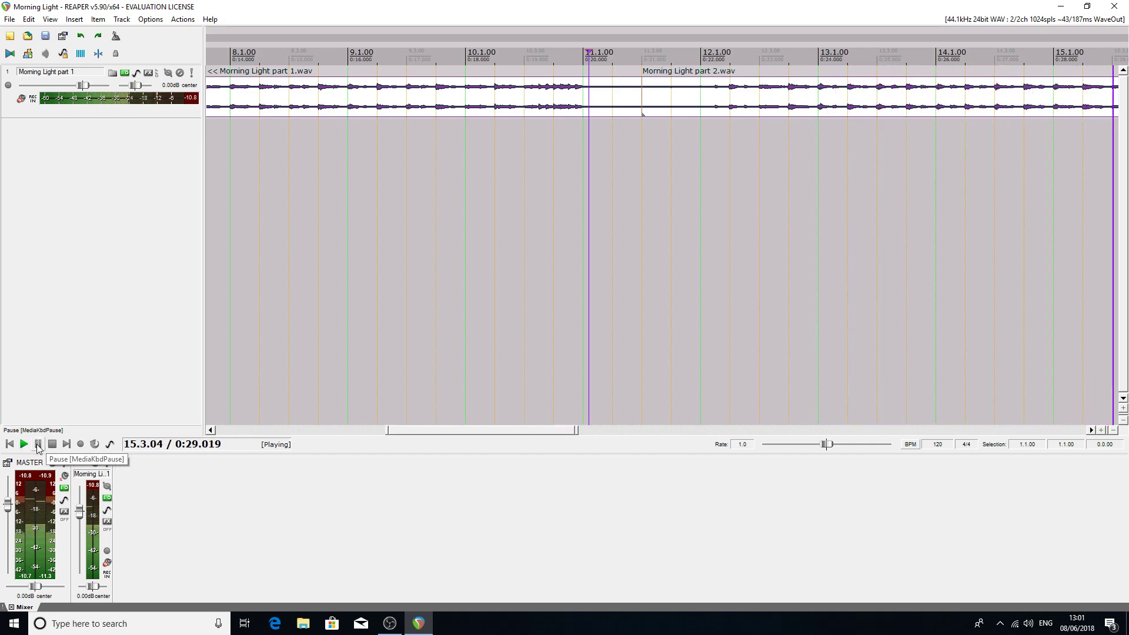
pyautogui.click(37, 445)
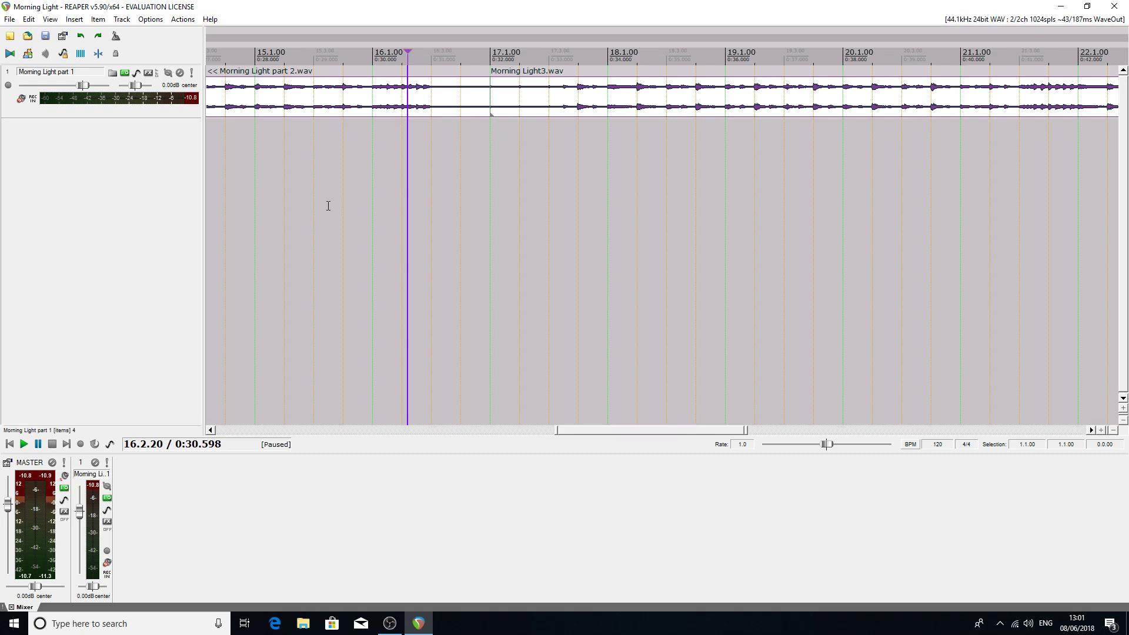
# Close the Morning Light project and add one new track to the empty project.
pyautogui.click(9, 21)
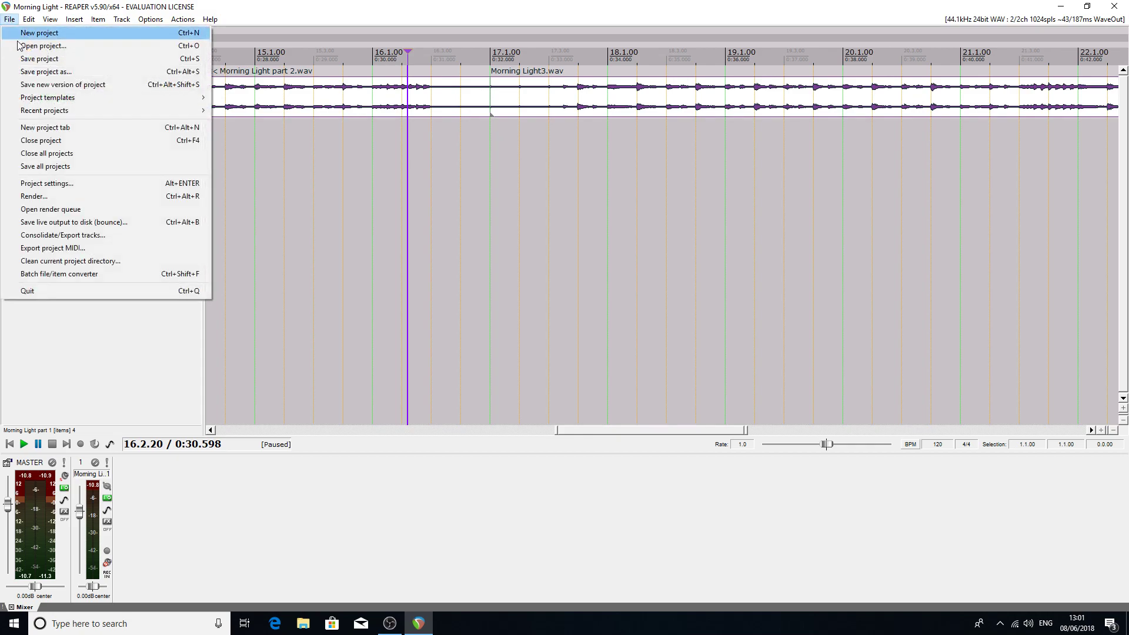
pyautogui.click(57, 145)
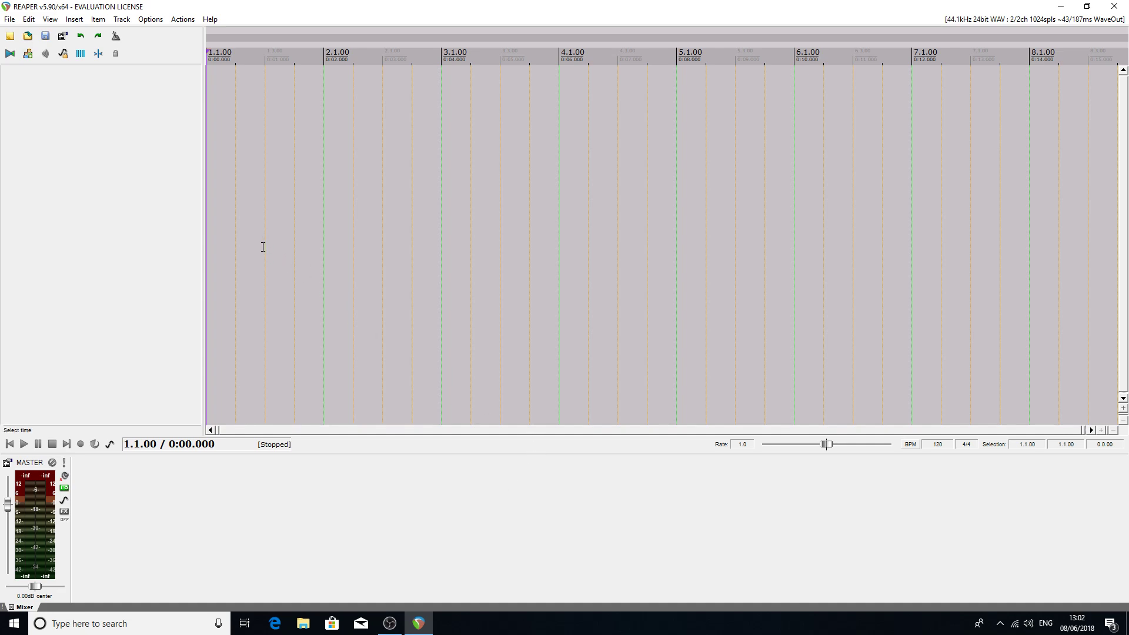
pyautogui.doubleClick(83, 96)
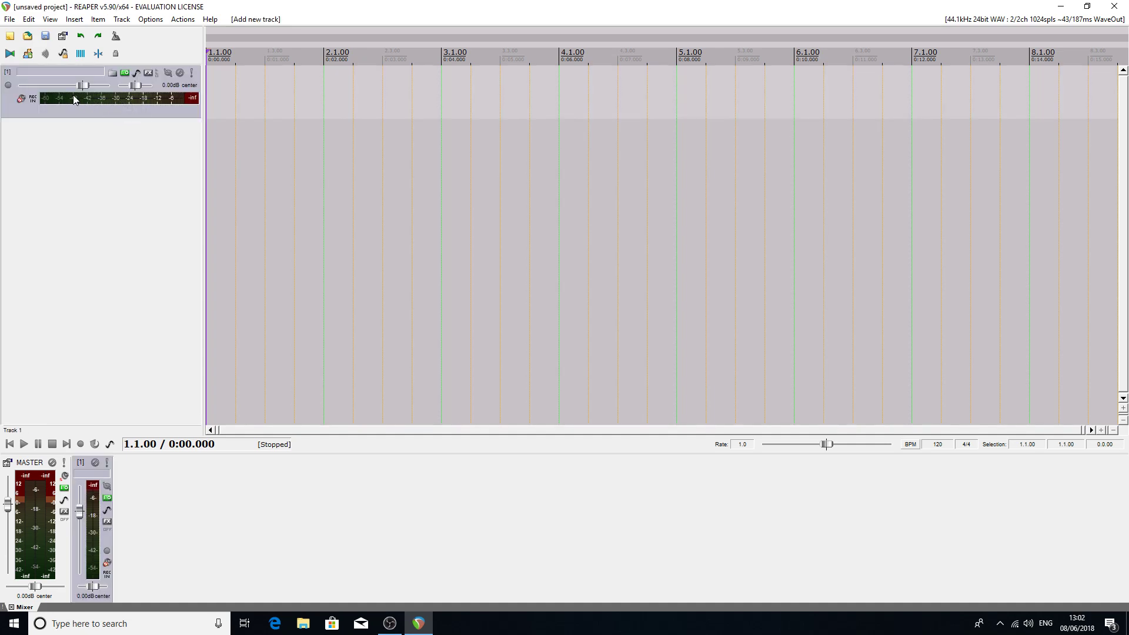
# Set the new track's record input to the Virtual MIDI keyboard on all channels.
pyautogui.click(42, 99)
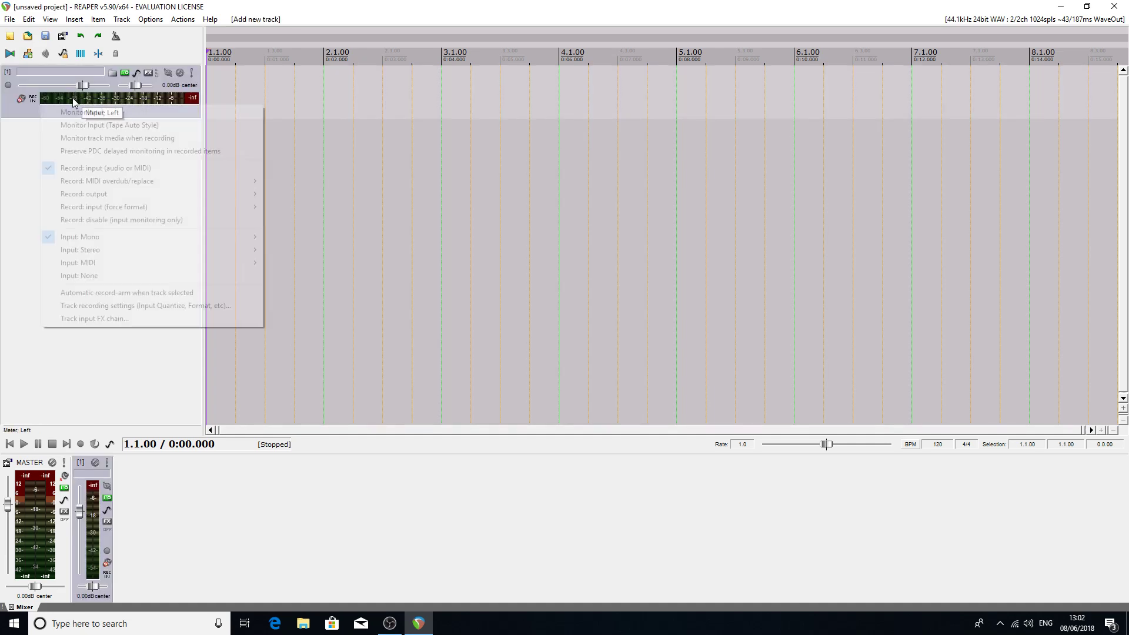
pyautogui.moveTo(110, 266)
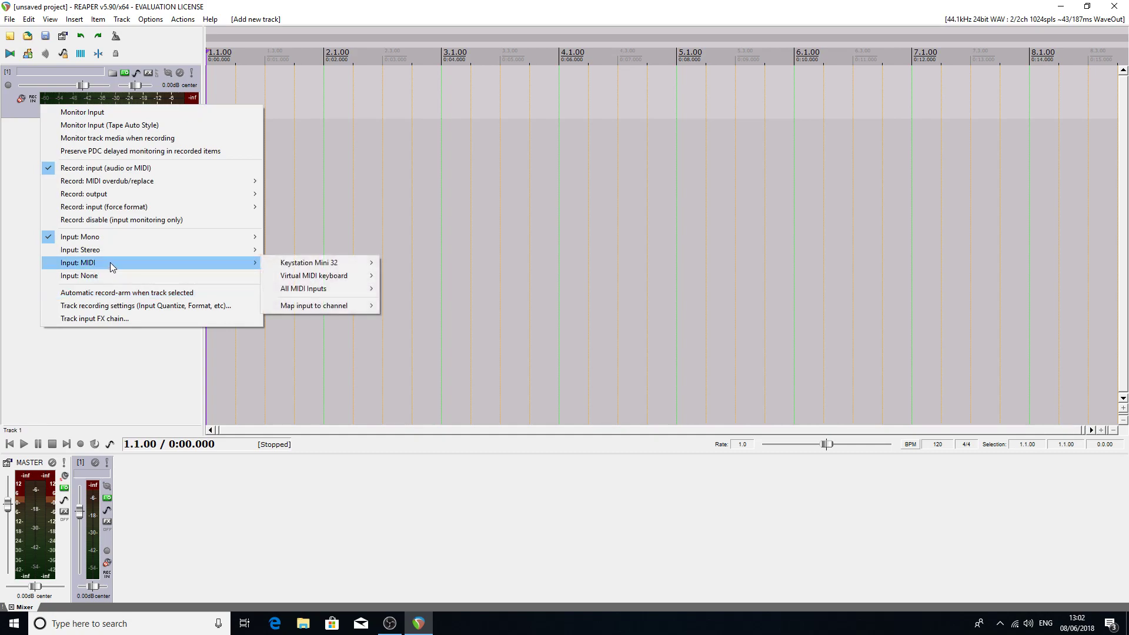
pyautogui.moveTo(264, 269)
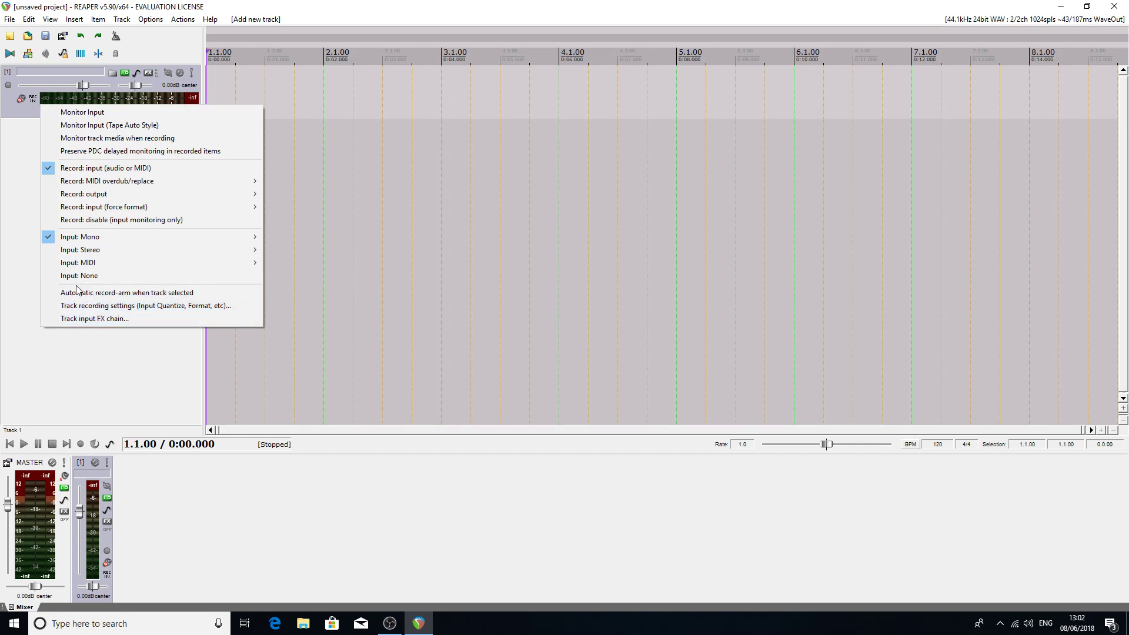
pyautogui.moveTo(68, 265)
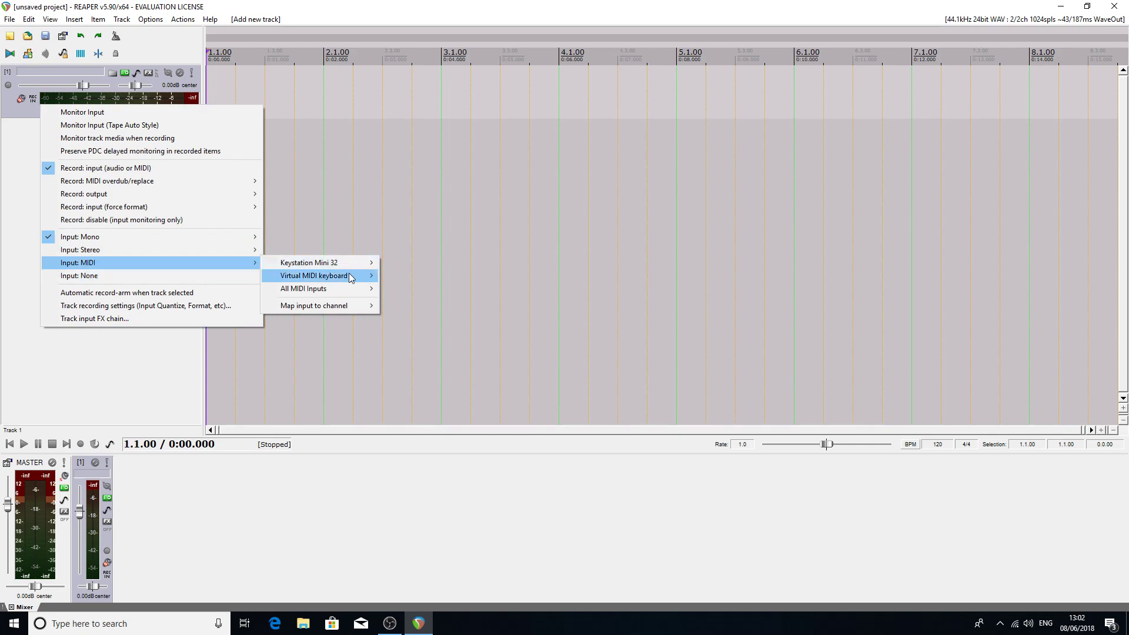
pyautogui.moveTo(350, 277)
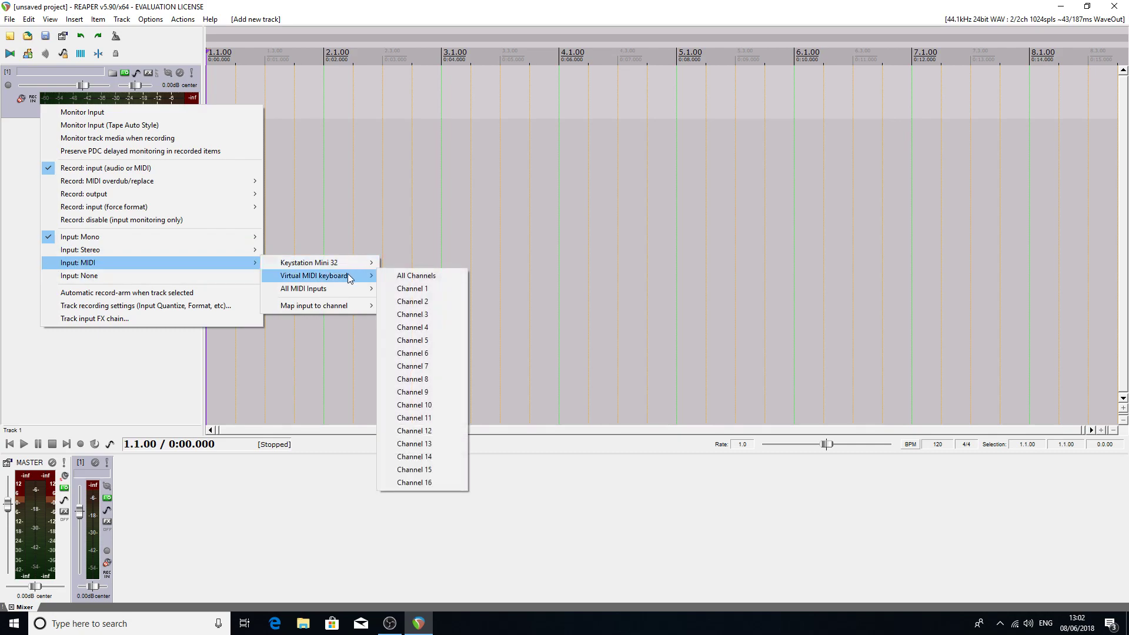
pyautogui.click(402, 276)
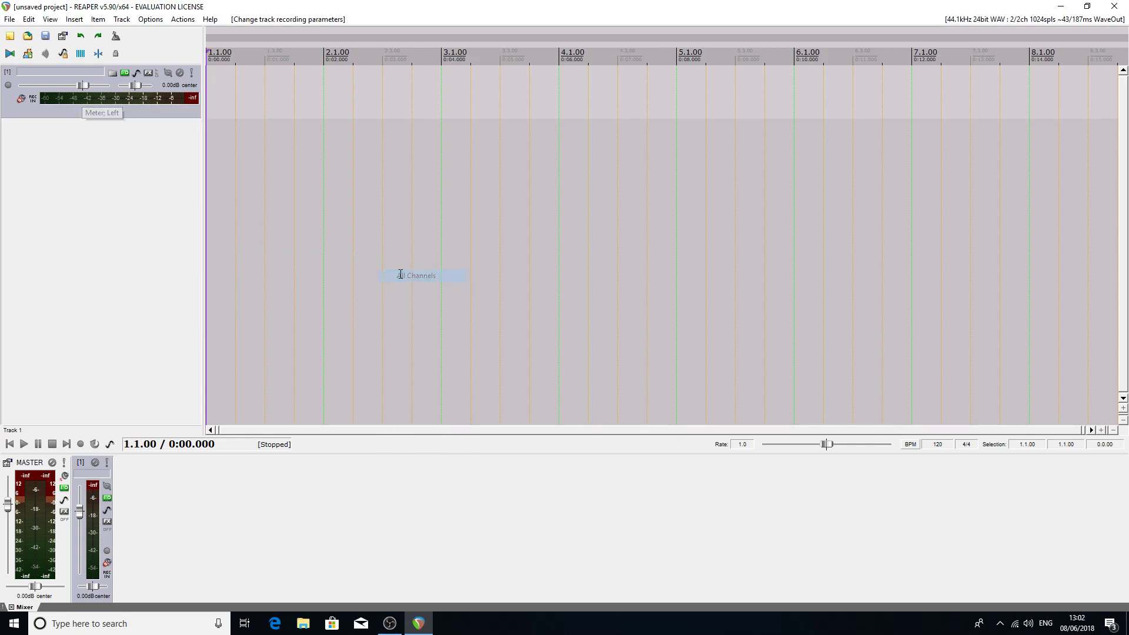
# Show the Virtual MIDI Keyboard and open the routing options of track 1.
pyautogui.click(51, 20)
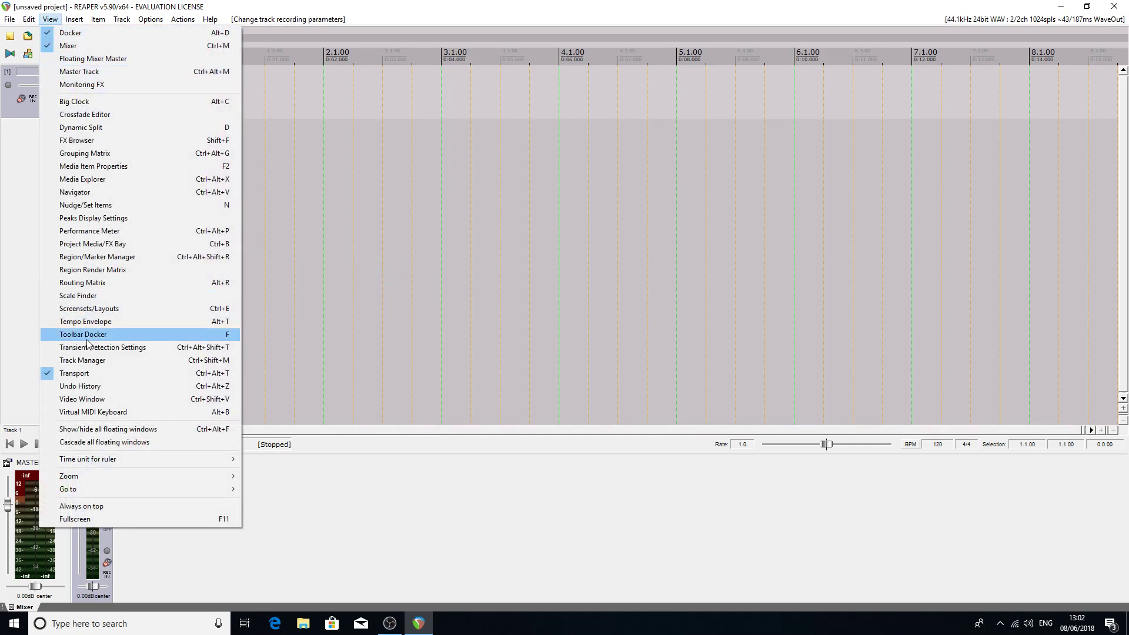
pyautogui.click(106, 412)
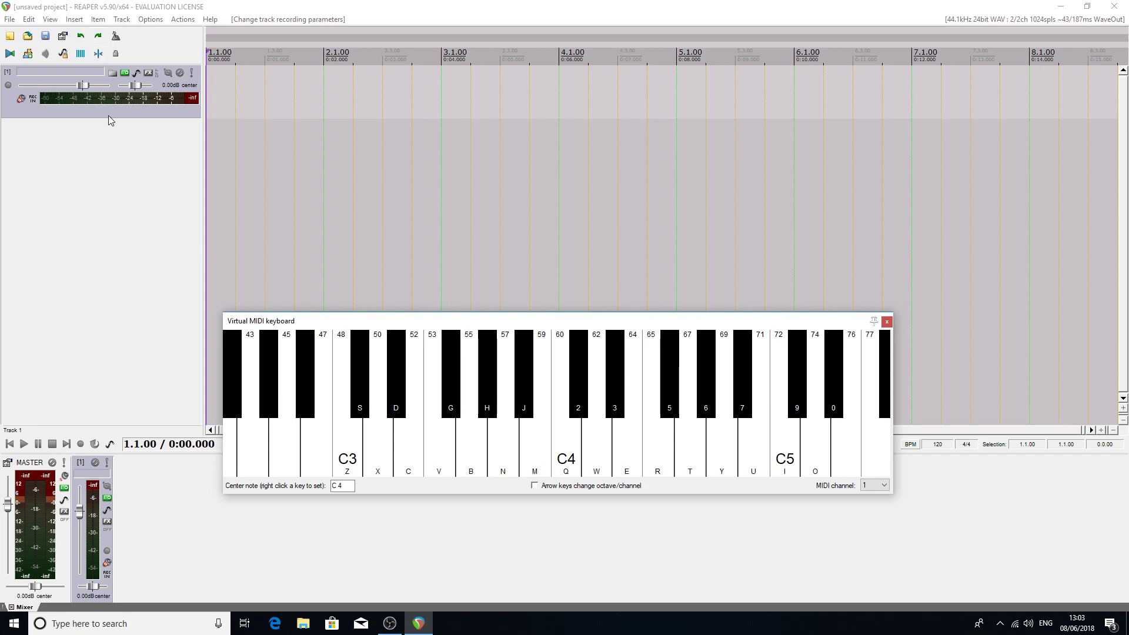
pyautogui.click(126, 73)
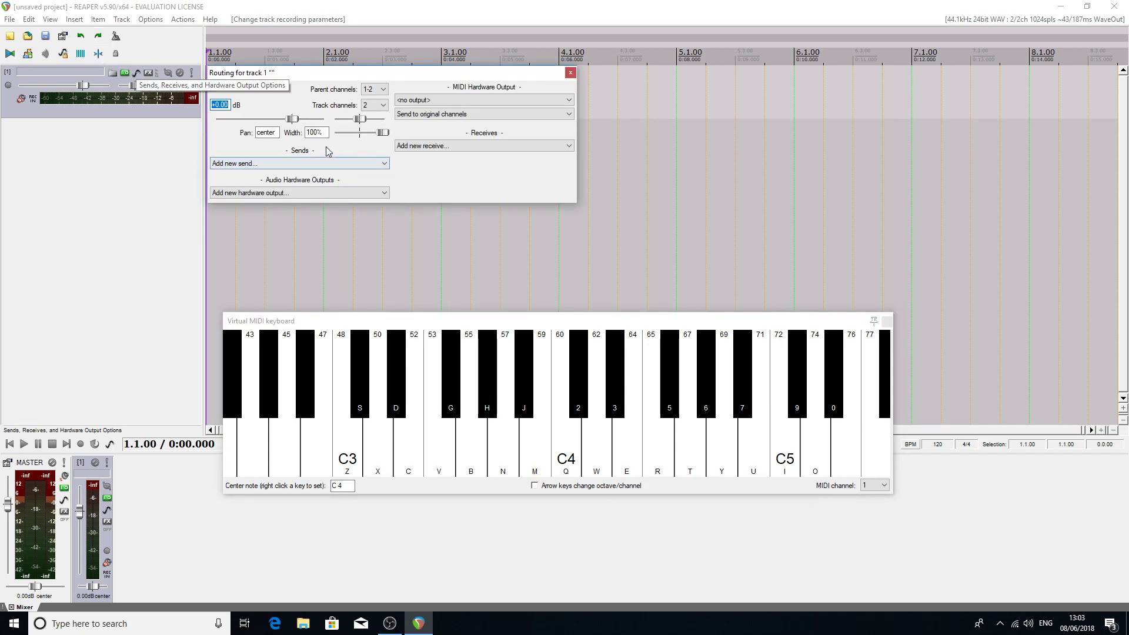
# Close the track 1 routing window and add the Keyzone Classic VSTi instrument to the track's FX chain.
pyautogui.click(570, 73)
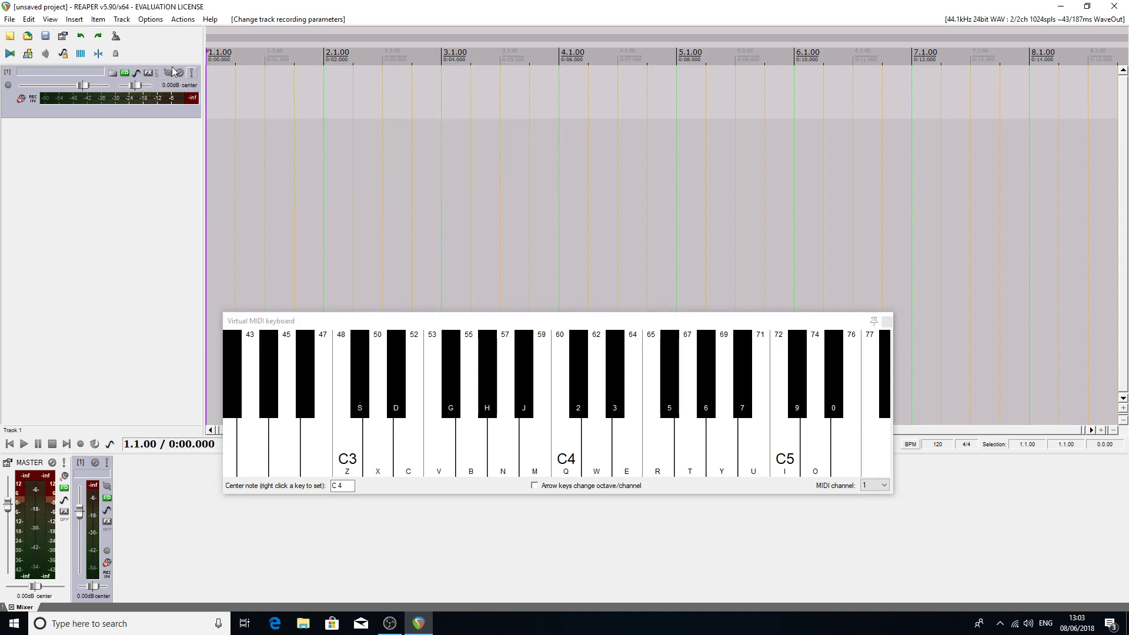
pyautogui.click(148, 75)
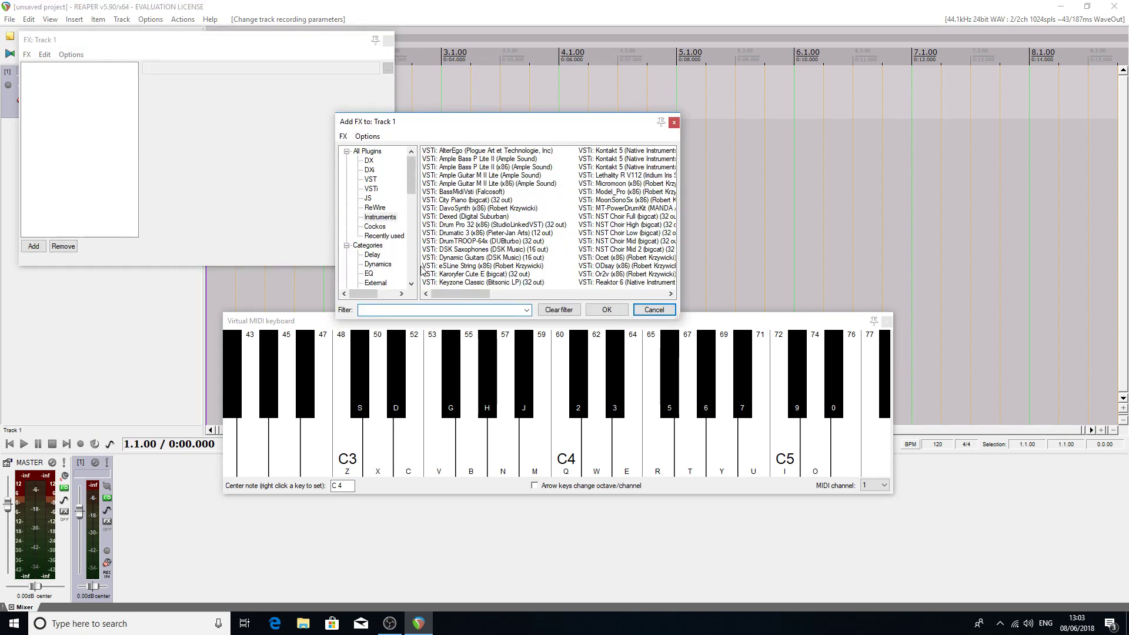
pyautogui.click(456, 283)
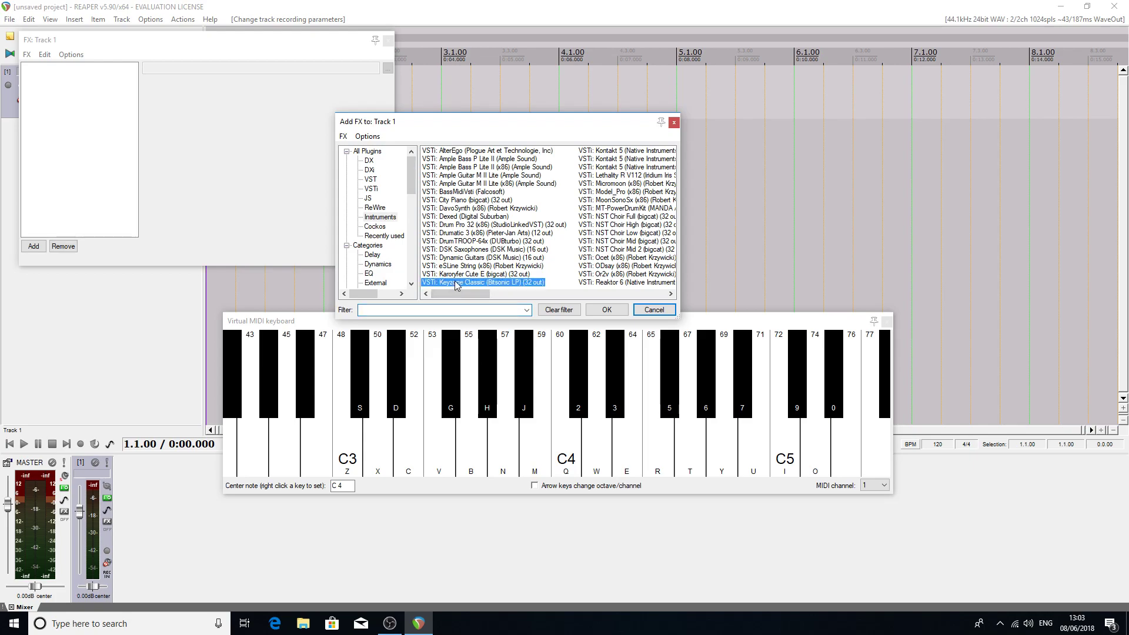
pyautogui.click(610, 310)
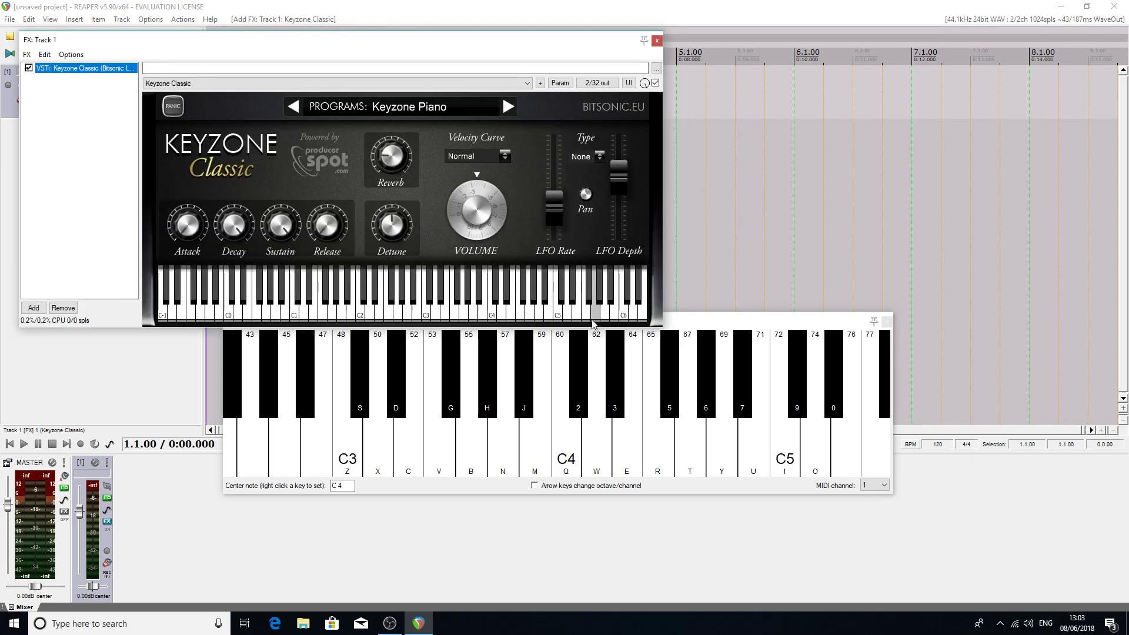
# Choose the Steinway Piano program in Keyzone Classic, audition it on the plugin's own keyboard, and close the FX window.
pyautogui.click(508, 107)
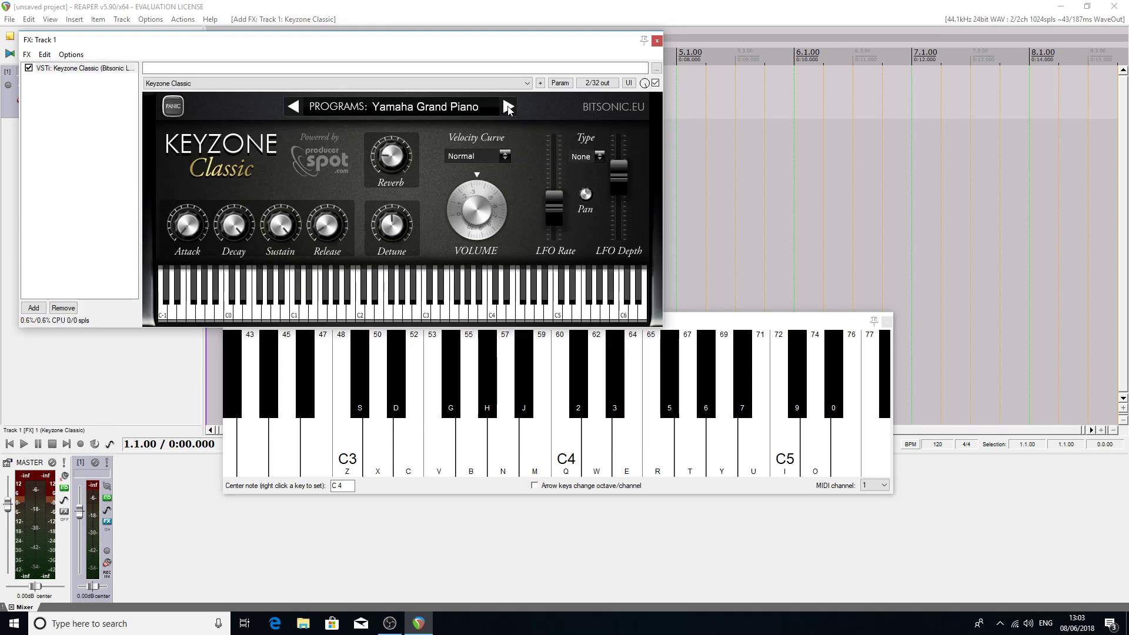
pyautogui.click(508, 107)
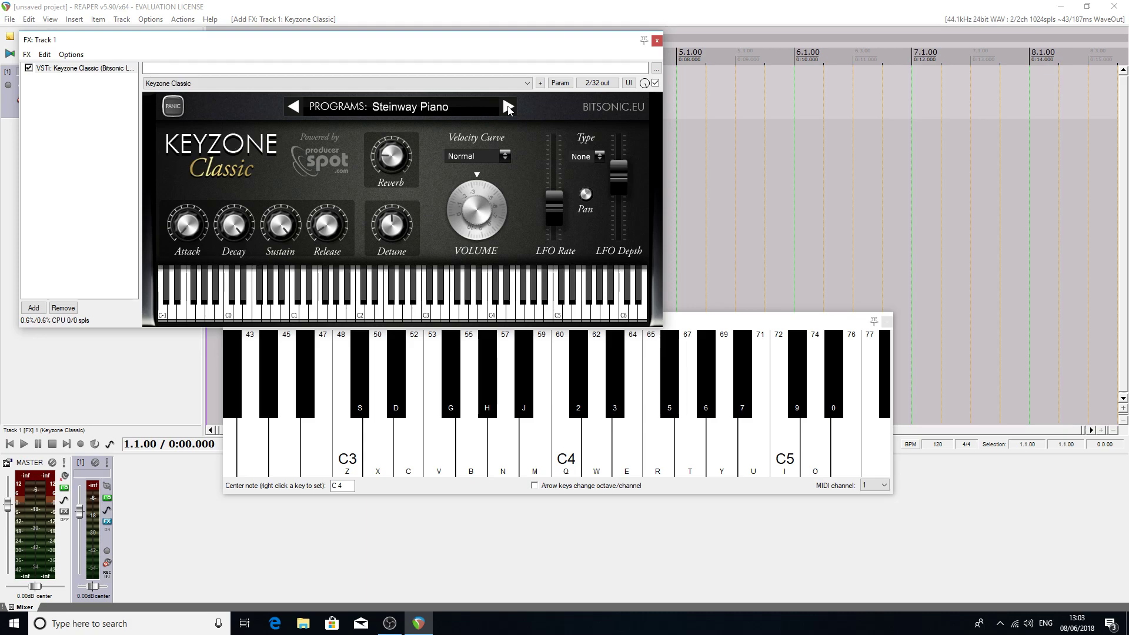
pyautogui.click(290, 312)
pyautogui.moveTo(292, 314)
pyautogui.mouseDown()
pyautogui.moveTo(436, 322)
pyautogui.moveTo(434, 306)
pyautogui.mouseUp()
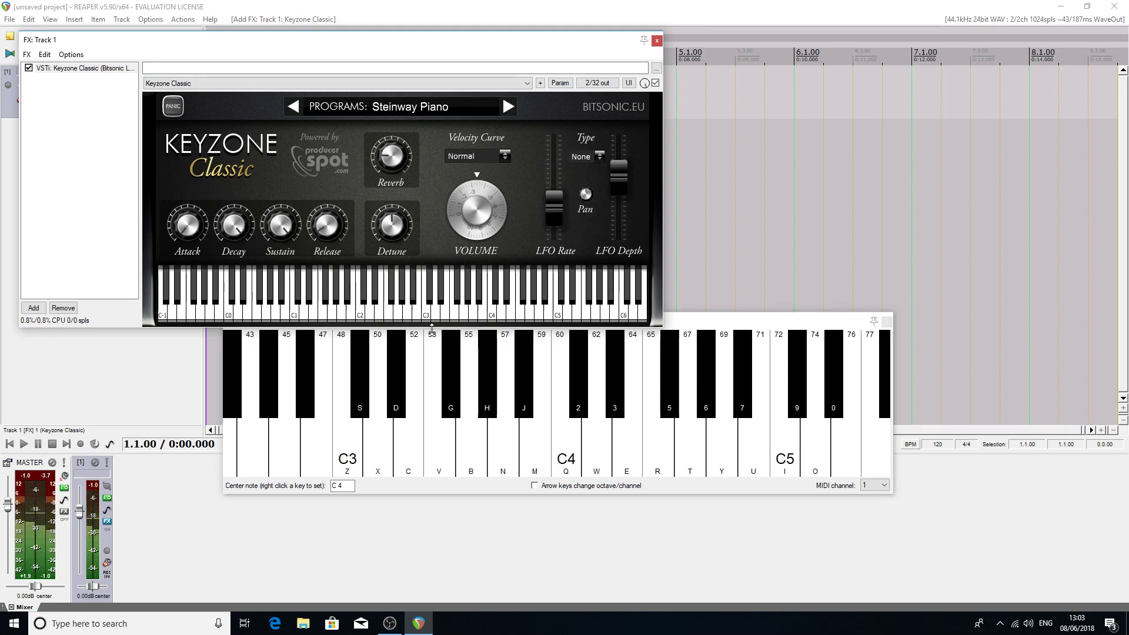
pyautogui.click(657, 41)
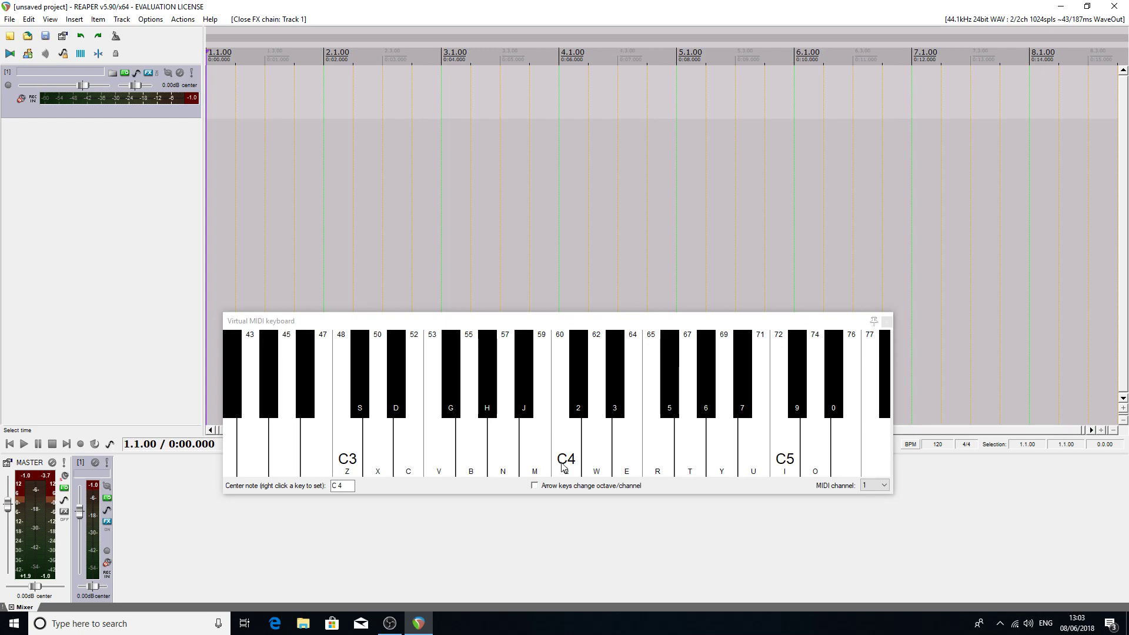
# Set track 1 to Monitor Input (Tape Auto Style) and arm the track for recording.
pyautogui.moveTo(563, 462); pyautogui.dragTo(597, 462)
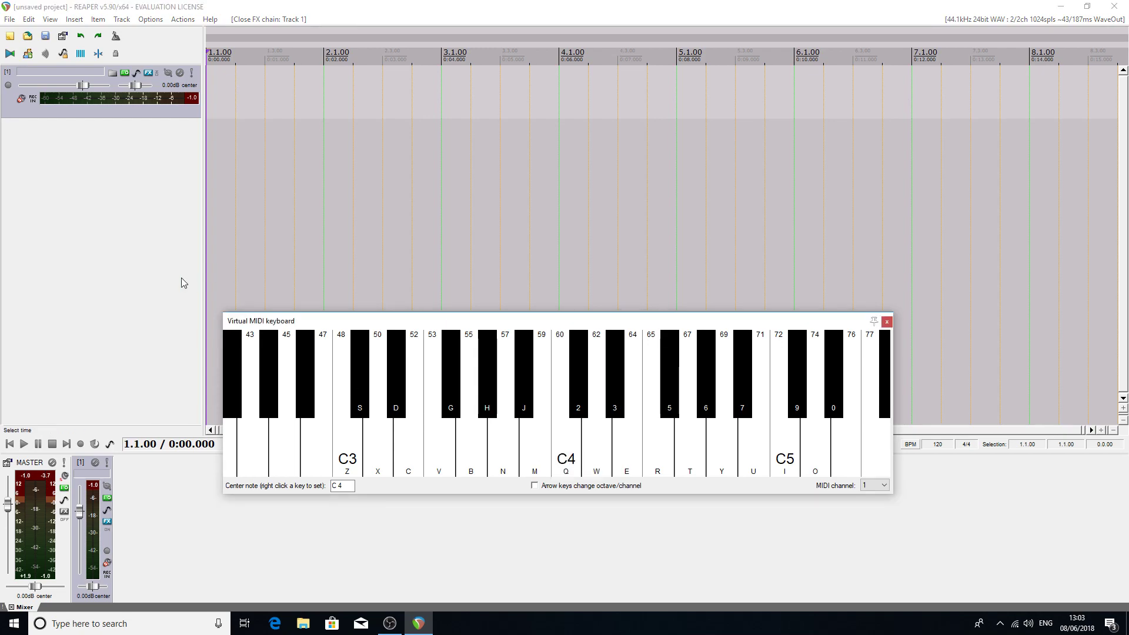
pyautogui.rightClick(23, 101)
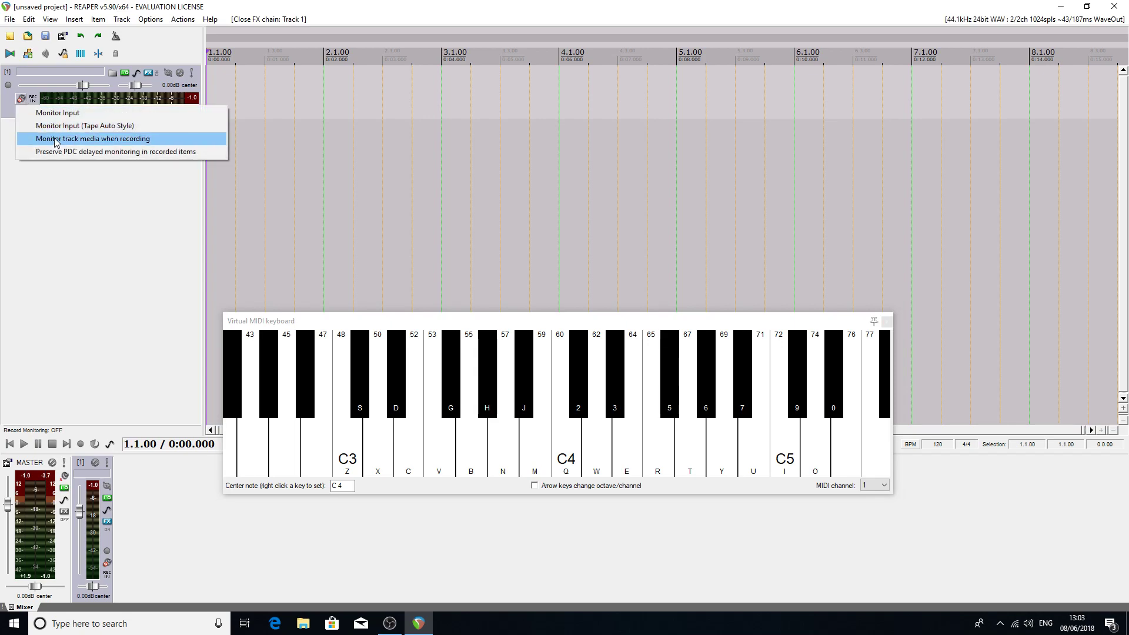
pyautogui.click(53, 127)
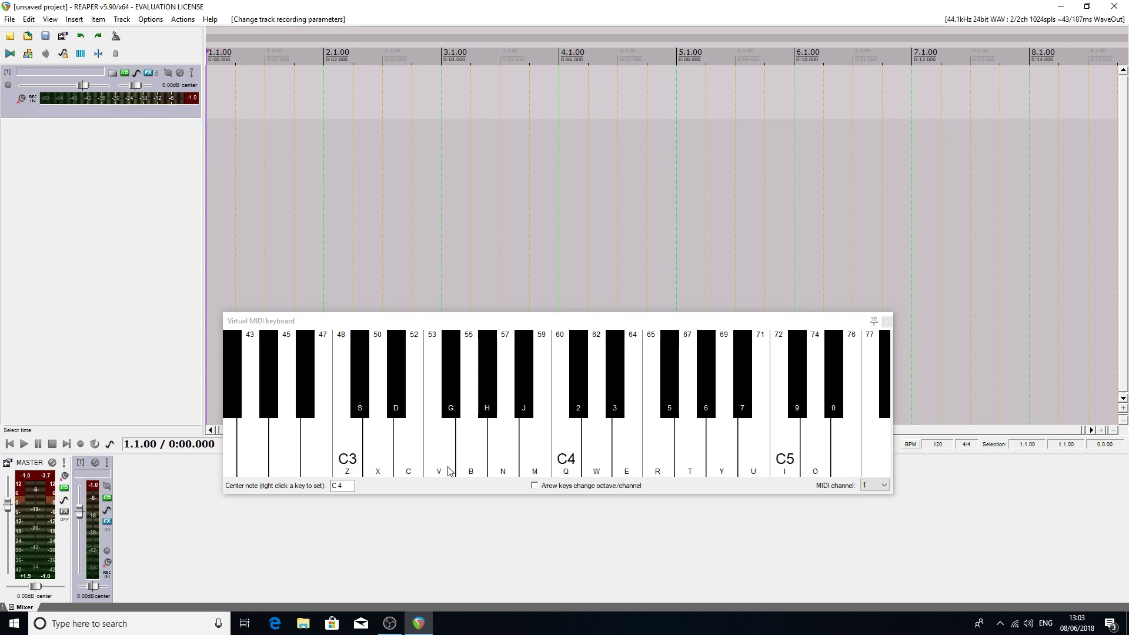
pyautogui.click(7, 85)
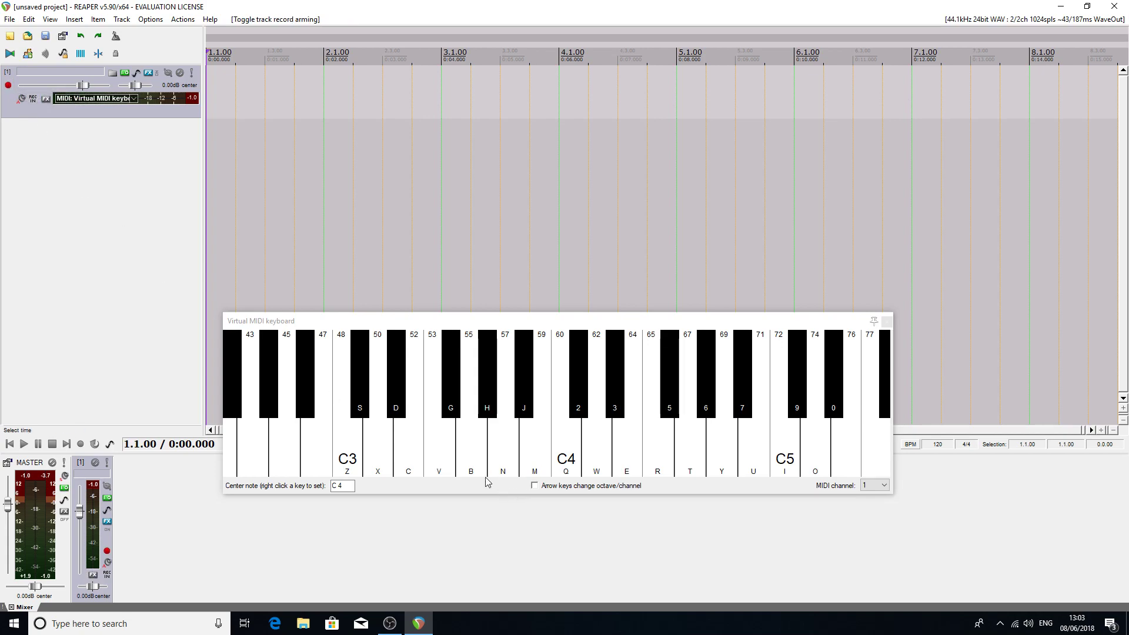
# Play a few test notes around C4 and widen the virtual MIDI keyboard window on both sides to cover C2 to C6.
pyautogui.click(471, 459)
pyautogui.click(510, 457)
pyautogui.click(527, 456)
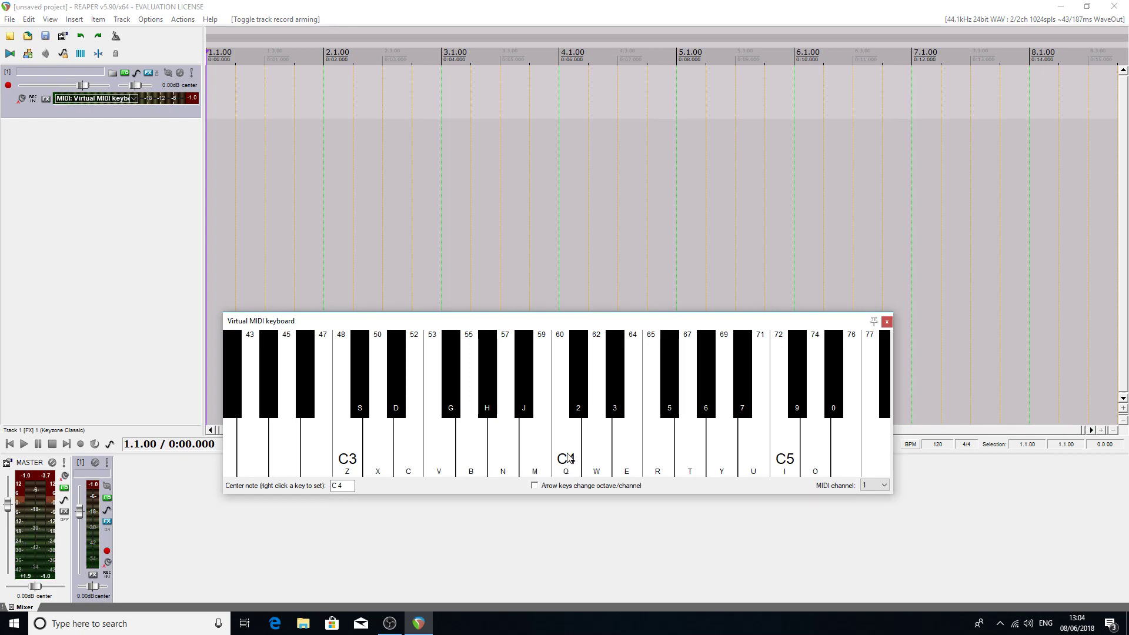
pyautogui.moveTo(569, 458)
pyautogui.mouseDown()
pyautogui.moveTo(686, 457)
pyautogui.moveTo(705, 411)
pyautogui.moveTo(722, 452)
pyautogui.moveTo(780, 460)
pyautogui.moveTo(565, 462)
pyautogui.moveTo(650, 534)
pyautogui.mouseUp()
pyautogui.moveTo(221, 442); pyautogui.dragTo(28, 438)
pyautogui.moveTo(894, 437); pyautogui.dragTo(1079, 423)
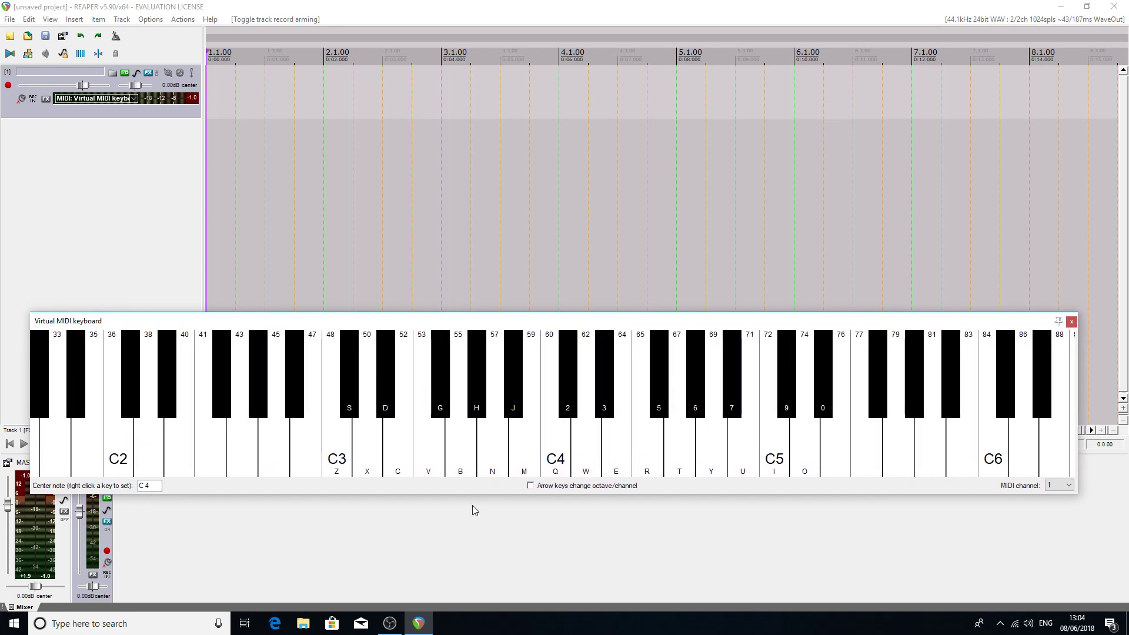
# Sweep upwards across the virtual keyboard from C2, and sound C4, C3 and C2 separately.
pyautogui.moveTo(117, 460); pyautogui.dragTo(948, 436)
pyautogui.click(562, 462)
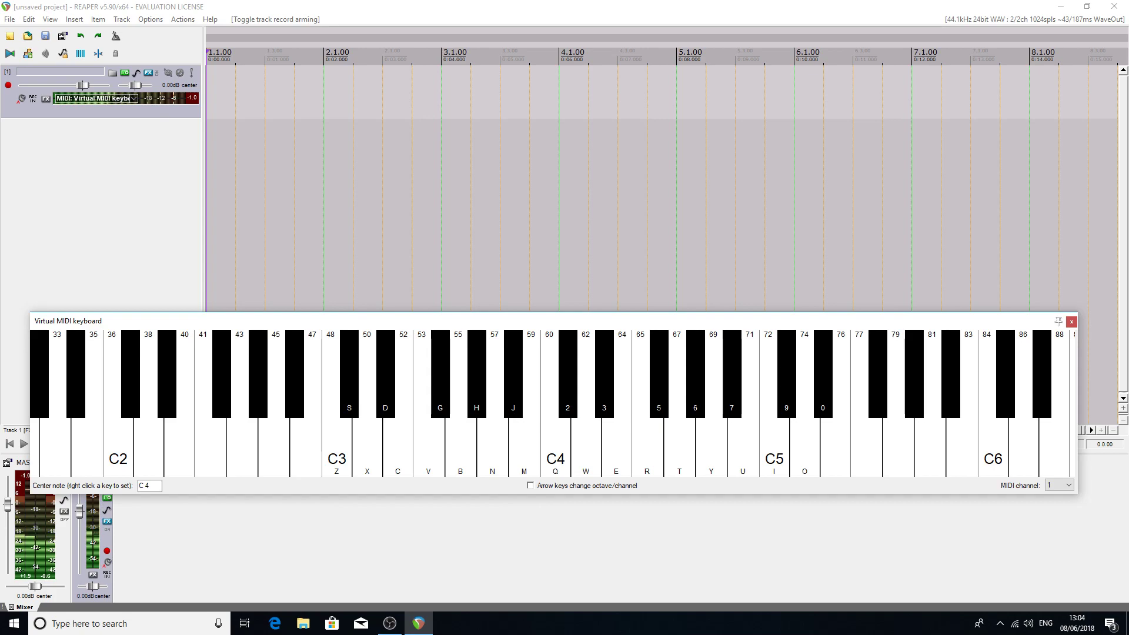
pyautogui.click(335, 460)
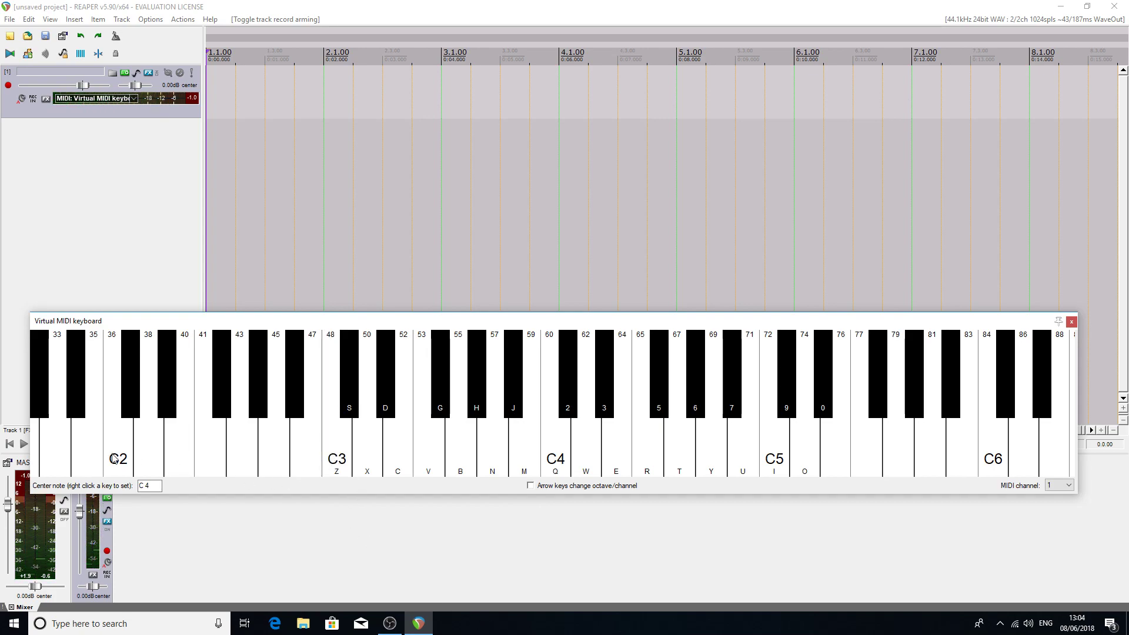
pyautogui.click(115, 459)
# Play a rising series of white keys from E3 up to A4 on the virtual keyboard.
pyautogui.click(399, 456)
pyautogui.click(427, 453)
pyautogui.click(456, 445)
pyautogui.click(497, 456)
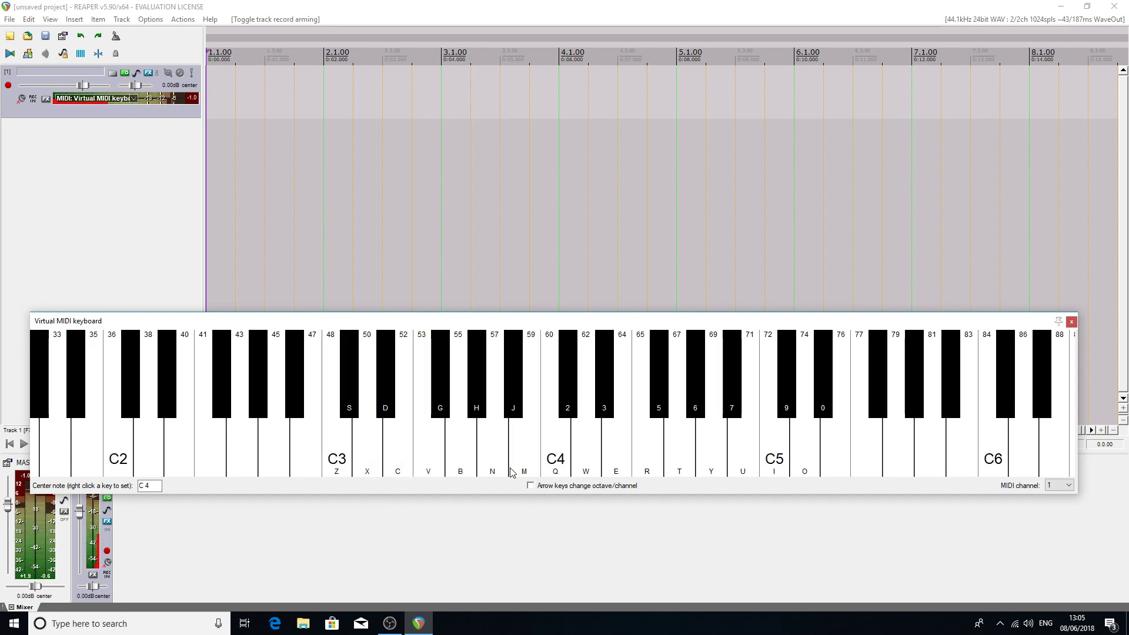
pyautogui.click(556, 452)
pyautogui.click(589, 446)
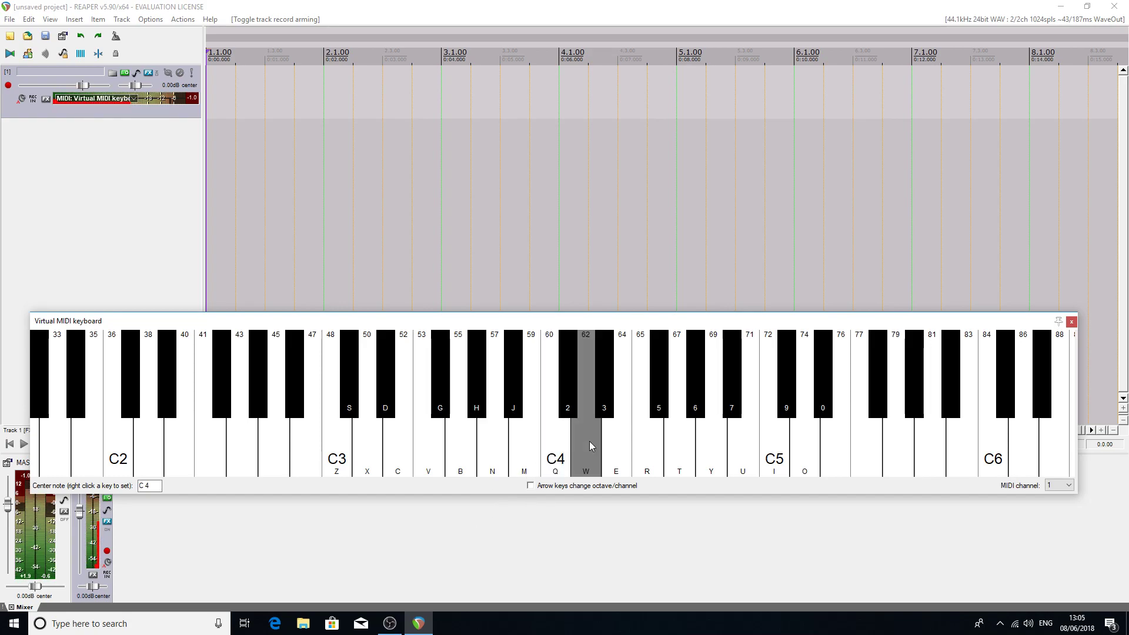
pyautogui.click(615, 449)
pyautogui.click(722, 448)
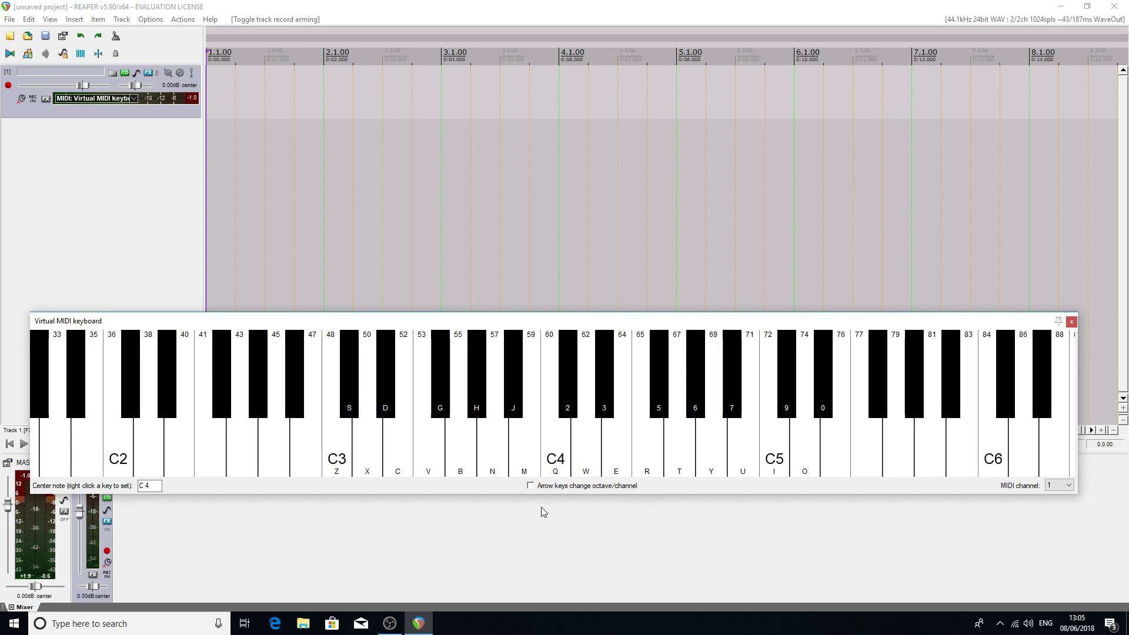
# Improvise a longer piano passage on the white keys between E3 and B4.
pyautogui.click(562, 457)
pyautogui.click(494, 461)
pyautogui.click(556, 453)
pyautogui.click(620, 446)
pyautogui.click(645, 451)
pyautogui.click(617, 450)
pyautogui.click(555, 455)
pyautogui.click(524, 467)
pyautogui.click(587, 459)
pyautogui.click(647, 456)
pyautogui.click(726, 455)
pyautogui.click(753, 446)
pyautogui.click(679, 449)
pyautogui.click(646, 453)
pyautogui.click(616, 454)
pyautogui.click(586, 458)
pyautogui.click(509, 468)
pyautogui.click(460, 467)
pyautogui.click(401, 470)
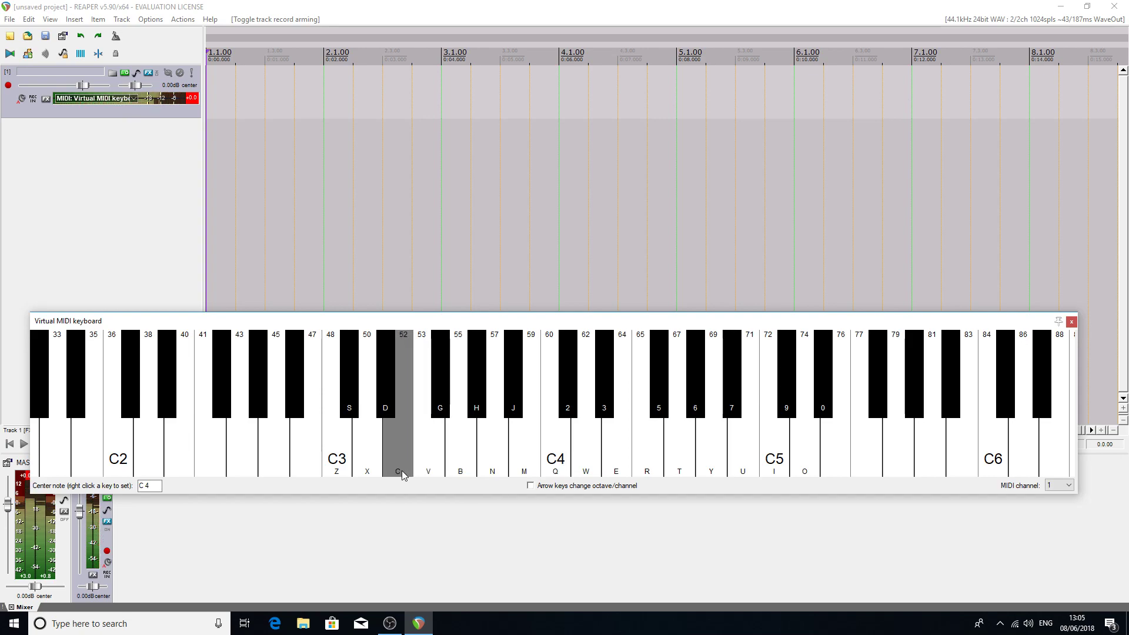
pyautogui.click(461, 468)
pyautogui.click(523, 466)
pyautogui.click(586, 463)
pyautogui.click(605, 462)
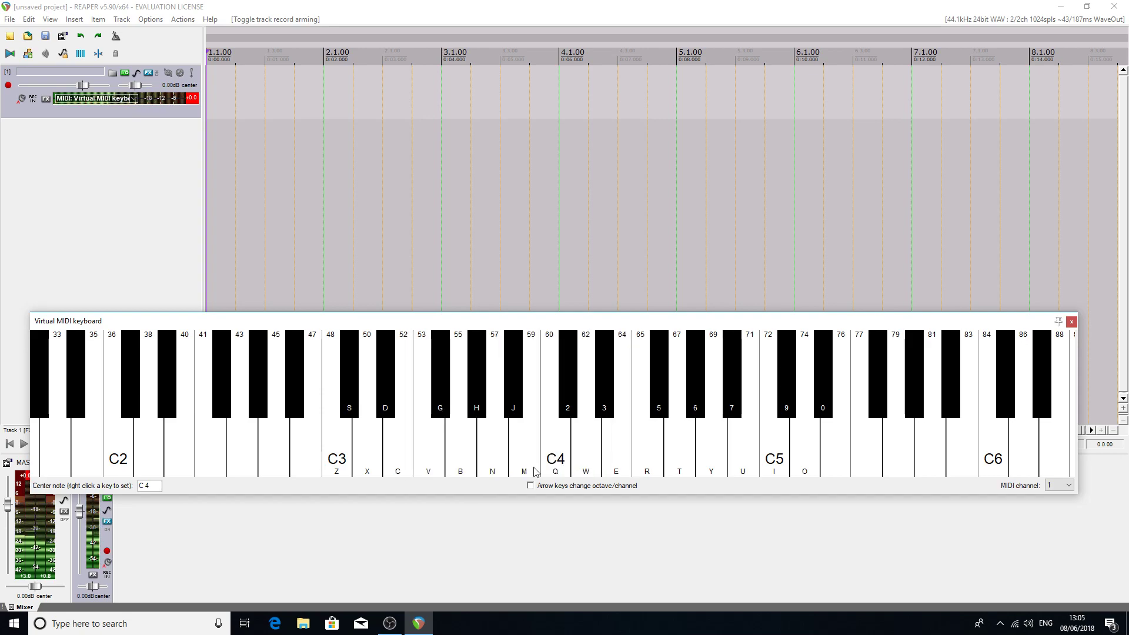
pyautogui.click(395, 459)
pyautogui.click(424, 457)
pyautogui.click(402, 458)
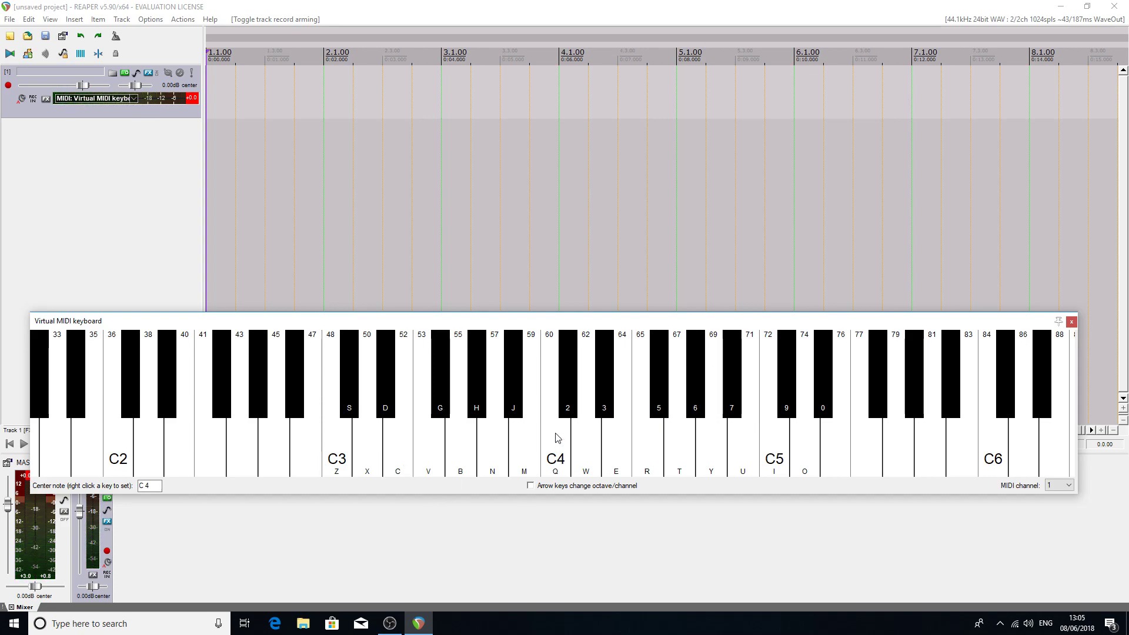
# Hide the virtual keyboard and replace Keyzone Classic on track 1 with the Sonatina Flute (Maizesoft) instrument.
pyautogui.click(1071, 323)
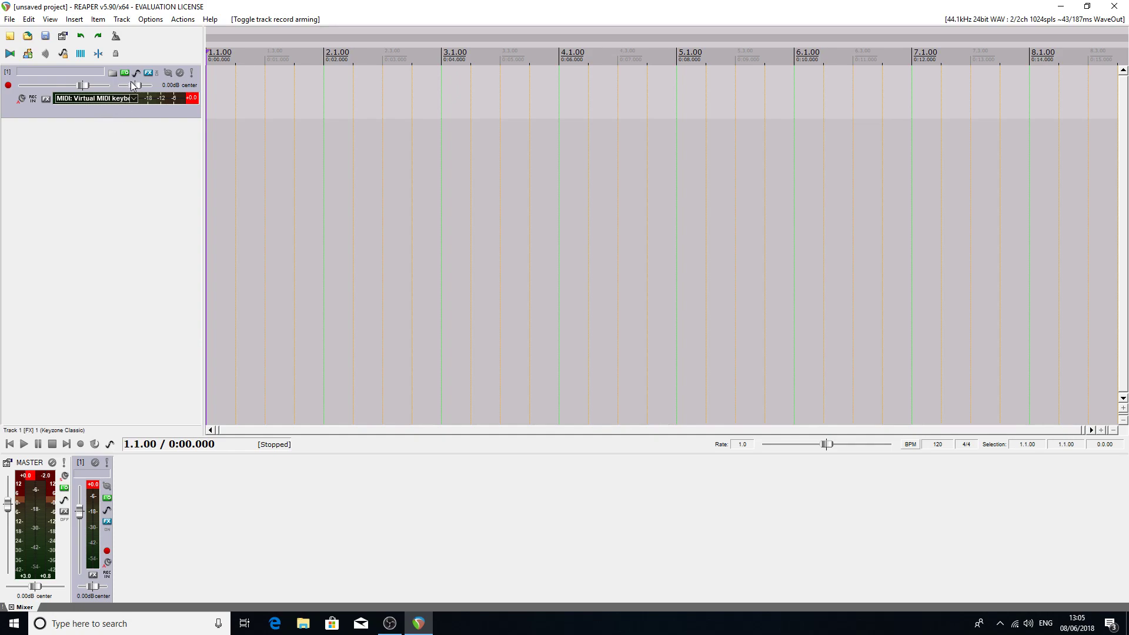
pyautogui.click(147, 73)
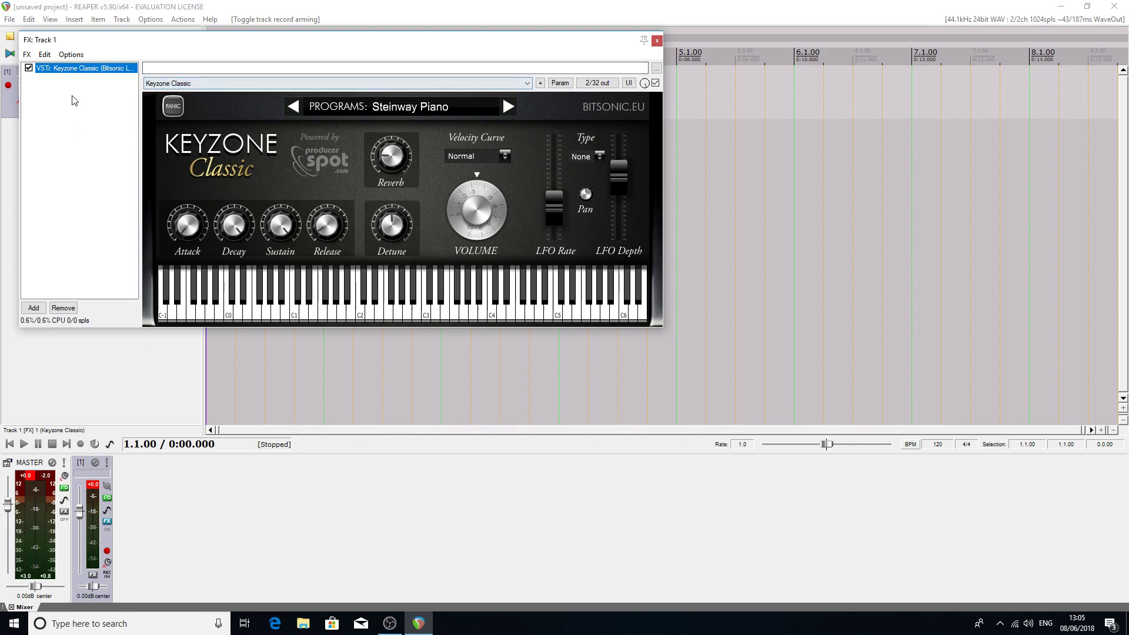
pyautogui.click(64, 310)
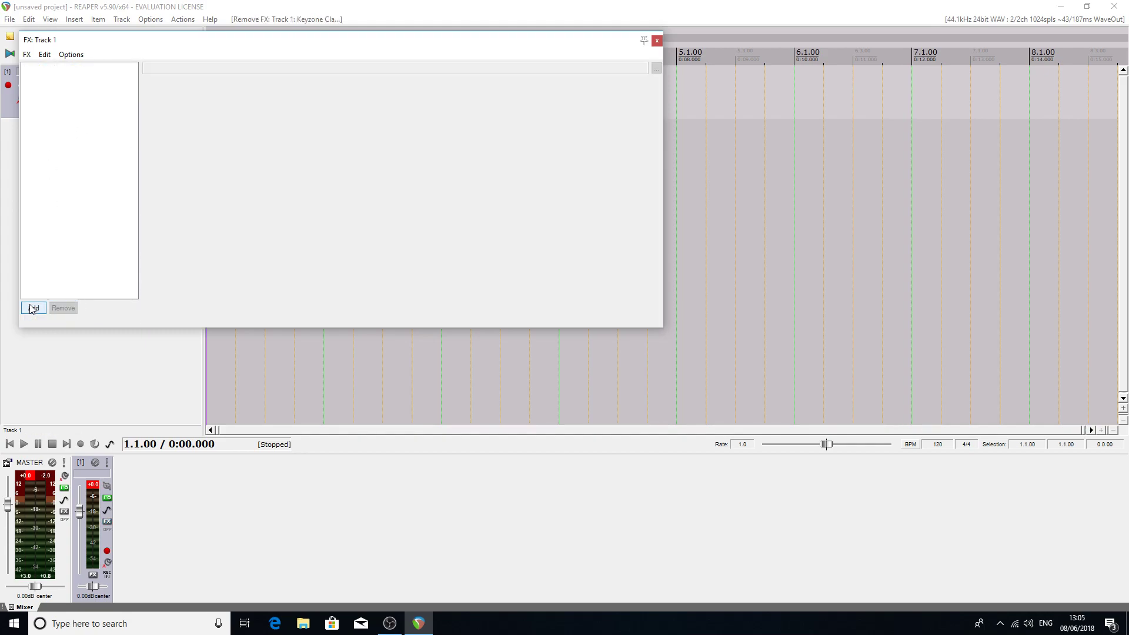
pyautogui.click(33, 307)
pyautogui.moveTo(453, 288); pyautogui.dragTo(606, 239)
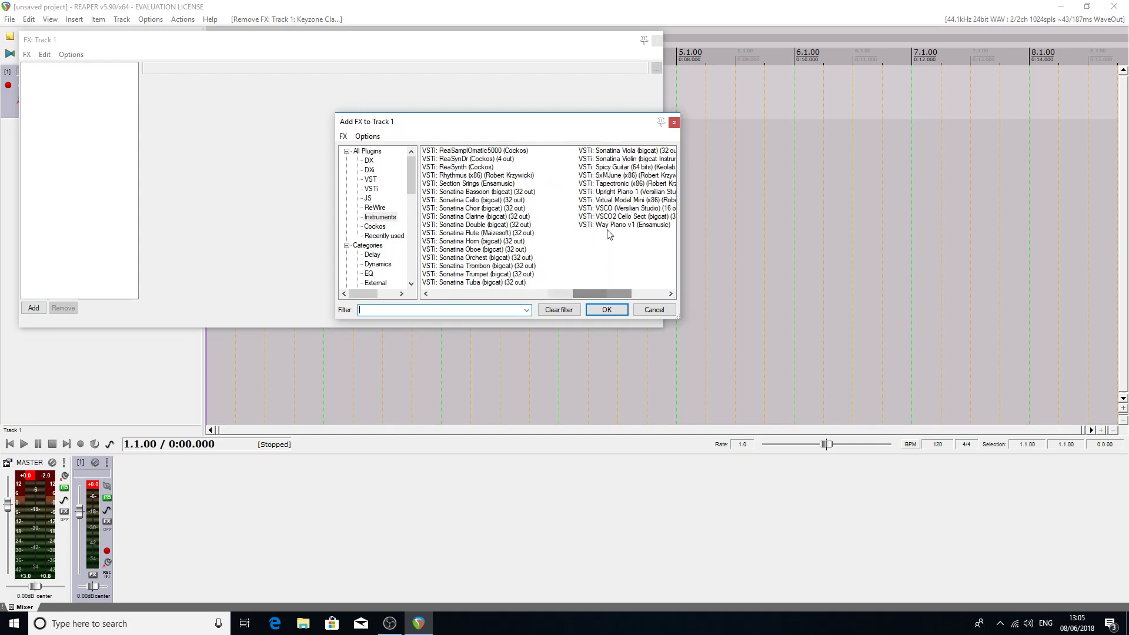
pyautogui.click(472, 234)
pyautogui.click(611, 310)
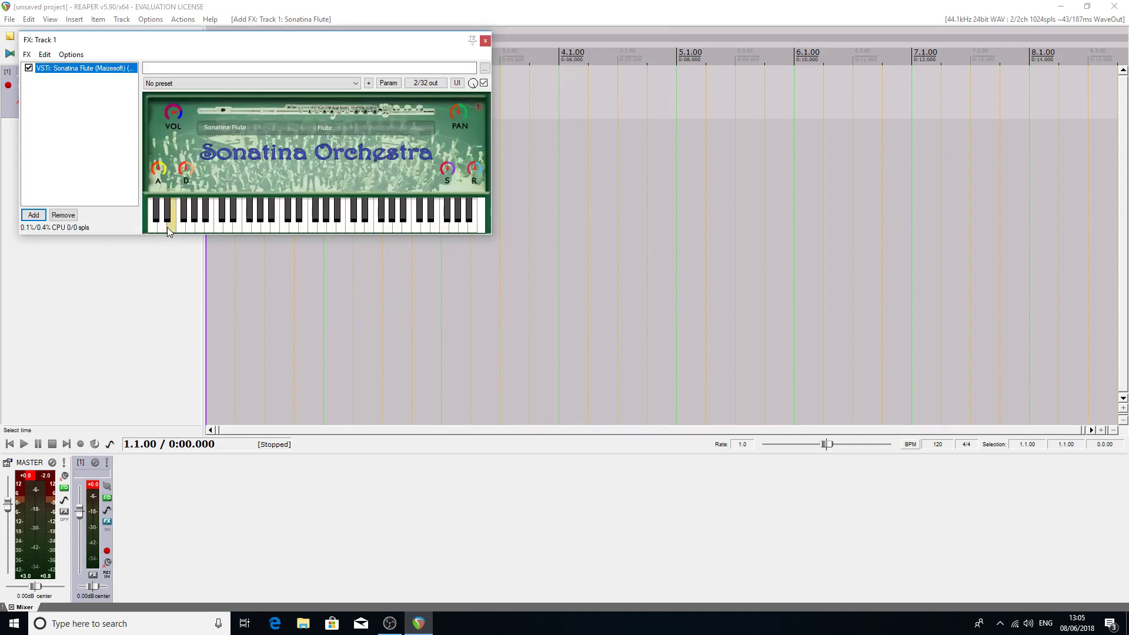
# Audition low notes on the Sonatina Flute plugin's keyboard and close the FX window.
pyautogui.click(180, 226)
pyautogui.moveTo(223, 224)
pyautogui.mouseDown()
pyautogui.moveTo(239, 224)
pyautogui.moveTo(185, 227)
pyautogui.mouseUp()
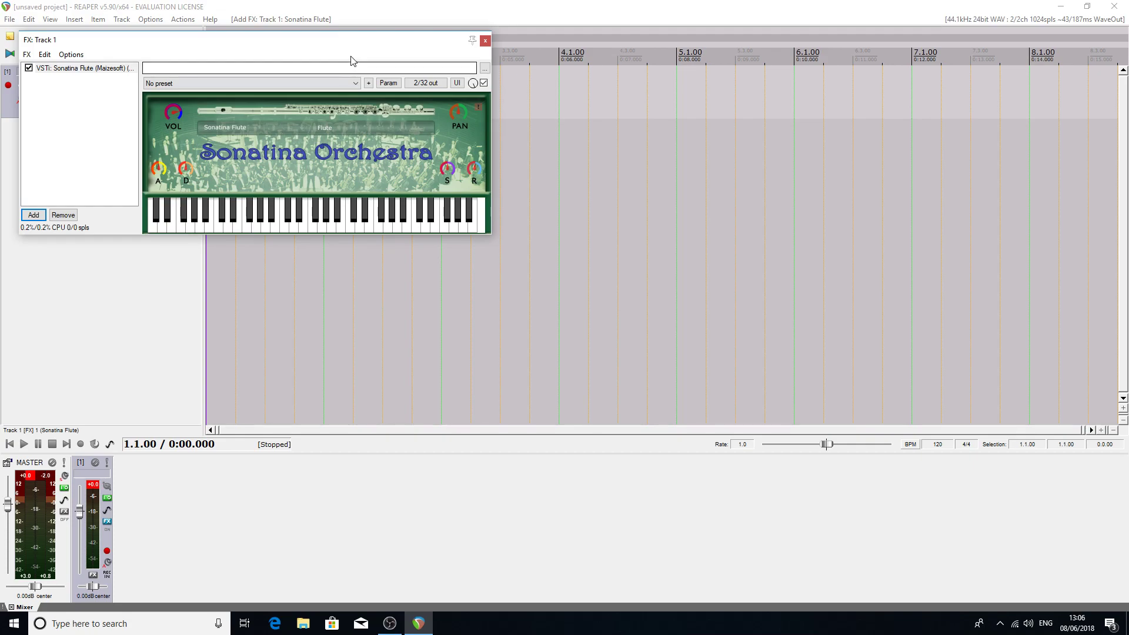
pyautogui.click(486, 41)
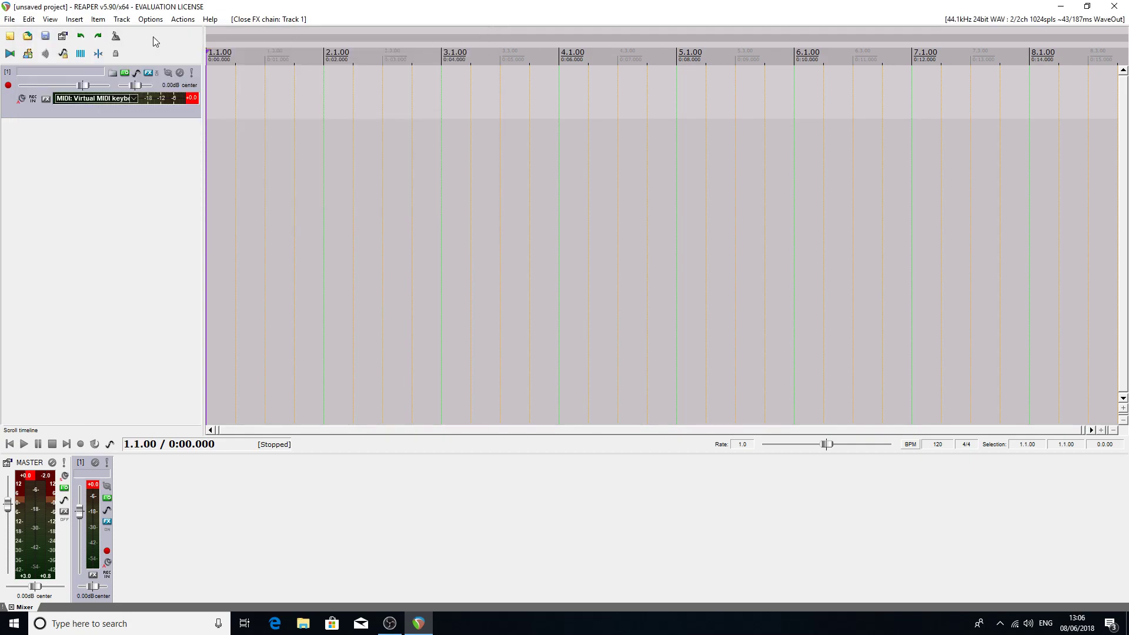
# Show the Virtual MIDI Keyboard and try the flute's range with notes from C2 and at C5.
pyautogui.click(57, 21)
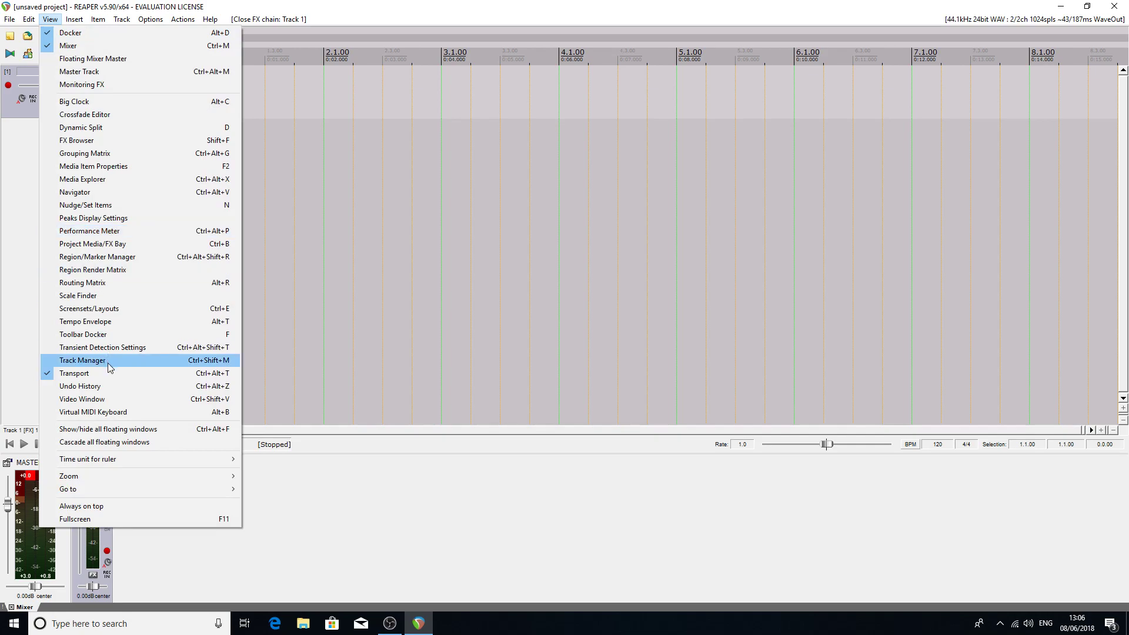
pyautogui.click(58, 412)
pyautogui.moveTo(120, 452)
pyautogui.mouseDown()
pyautogui.moveTo(192, 444)
pyautogui.moveTo(147, 448)
pyautogui.moveTo(175, 452)
pyautogui.mouseUp()
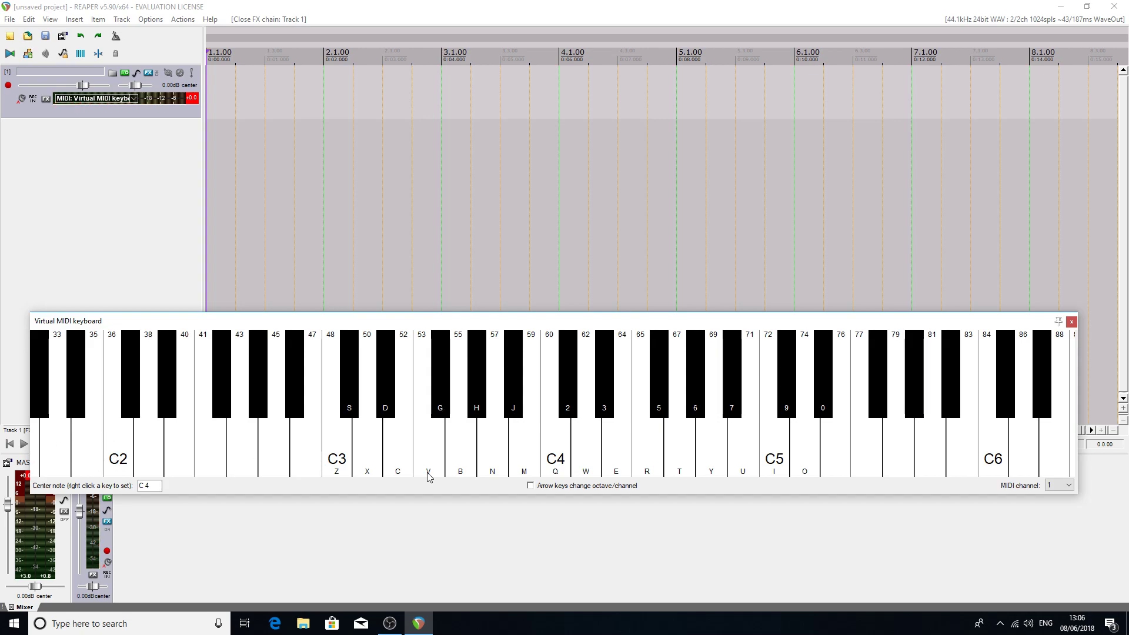
pyautogui.moveTo(767, 435)
pyautogui.mouseDown()
pyautogui.moveTo(920, 433)
pyautogui.moveTo(679, 471)
pyautogui.moveTo(524, 469)
pyautogui.moveTo(782, 465)
pyautogui.mouseUp()
# Extend the virtual keyboard window up to the C above C6, explore the flute's range around C5, and close the keyboard.
pyautogui.moveTo(969, 324); pyautogui.dragTo(664, 318)
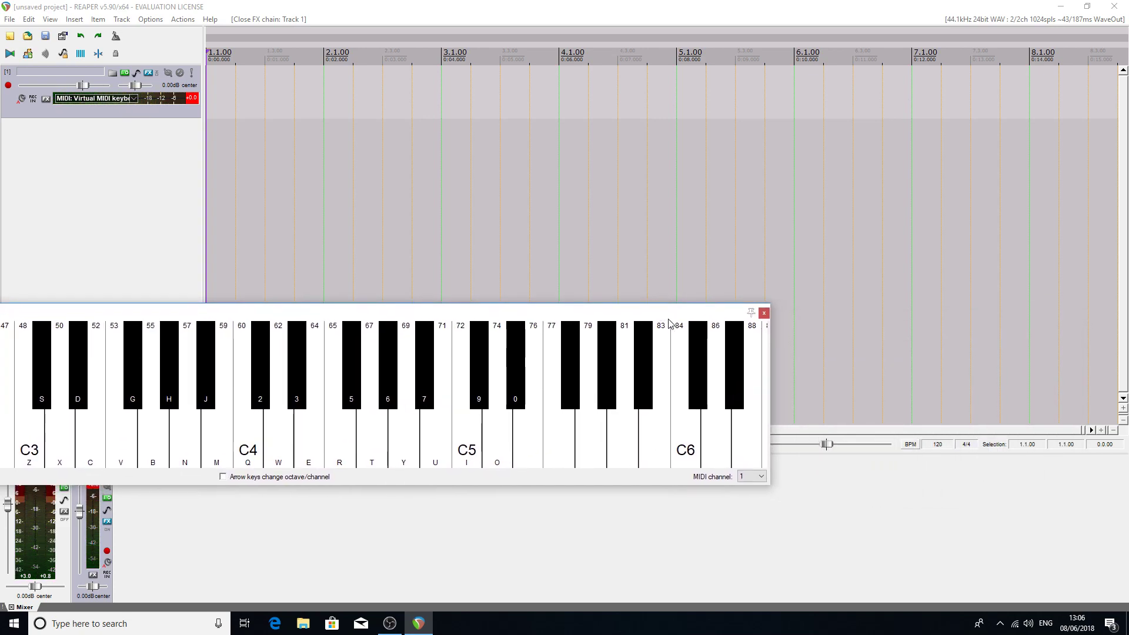
pyautogui.moveTo(770, 393)
pyautogui.mouseDown()
pyautogui.moveTo(1048, 395)
pyautogui.moveTo(1019, 424)
pyautogui.moveTo(909, 455)
pyautogui.moveTo(438, 450)
pyautogui.mouseUp()
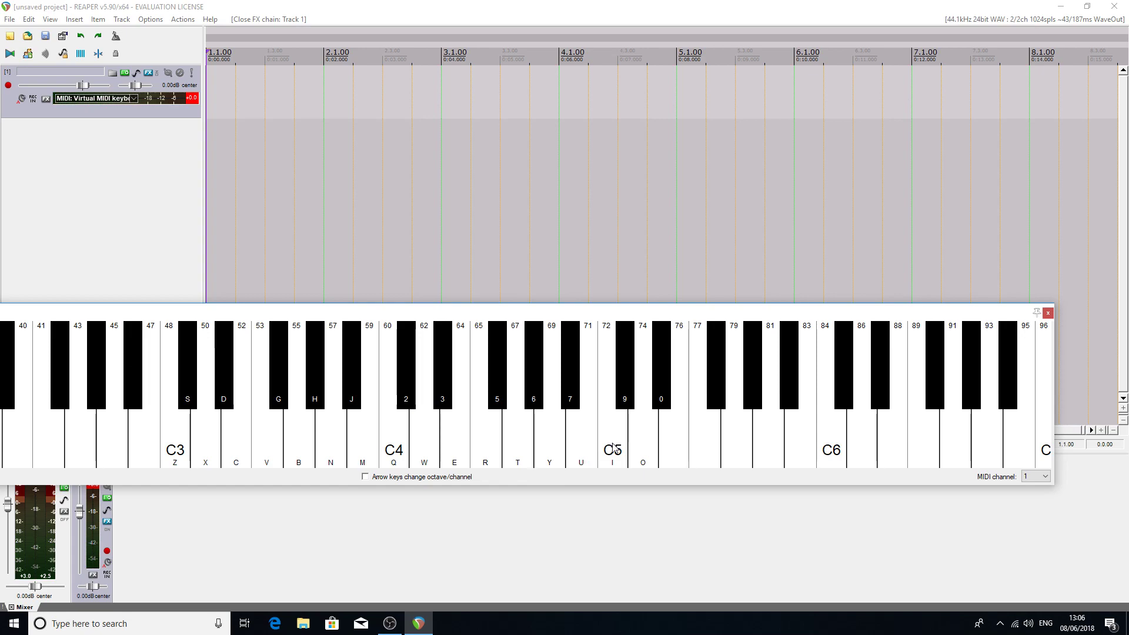
pyautogui.moveTo(613, 448)
pyautogui.mouseDown()
pyautogui.moveTo(844, 451)
pyautogui.moveTo(711, 442)
pyautogui.moveTo(609, 455)
pyautogui.mouseUp()
pyautogui.moveTo(238, 316); pyautogui.dragTo(574, 255)
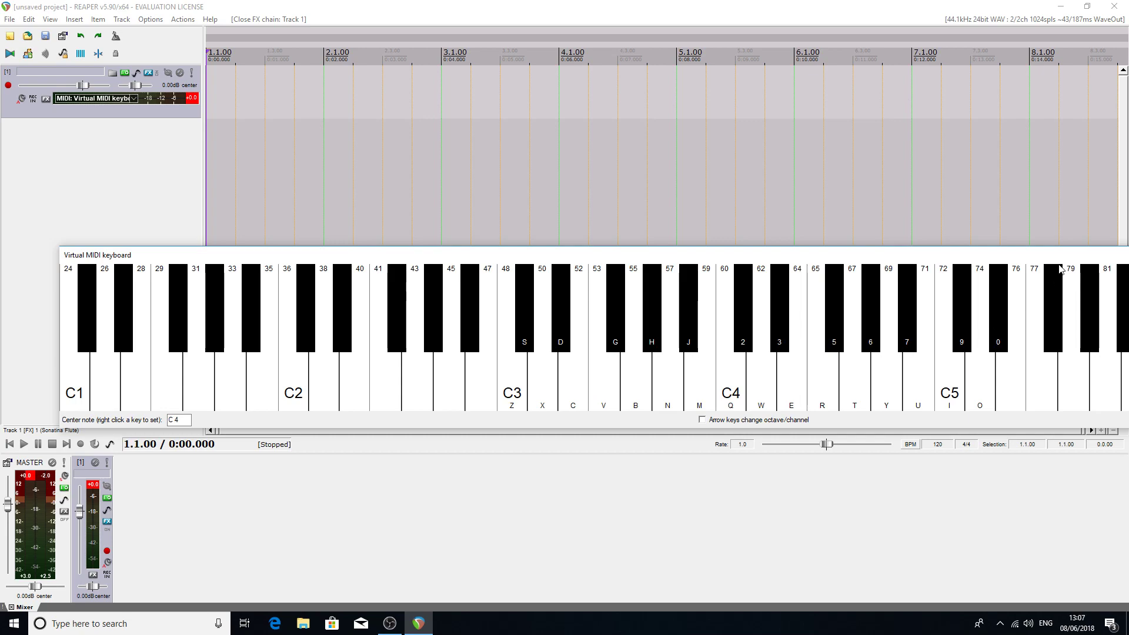
pyautogui.moveTo(888, 259); pyautogui.dragTo(443, 271)
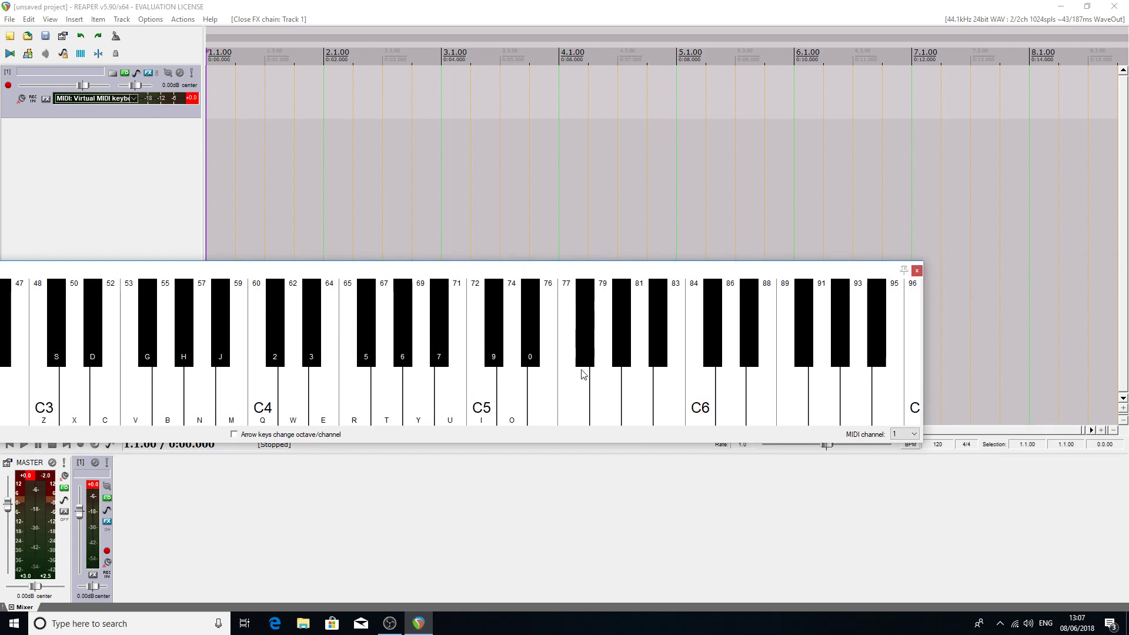
pyautogui.click(917, 271)
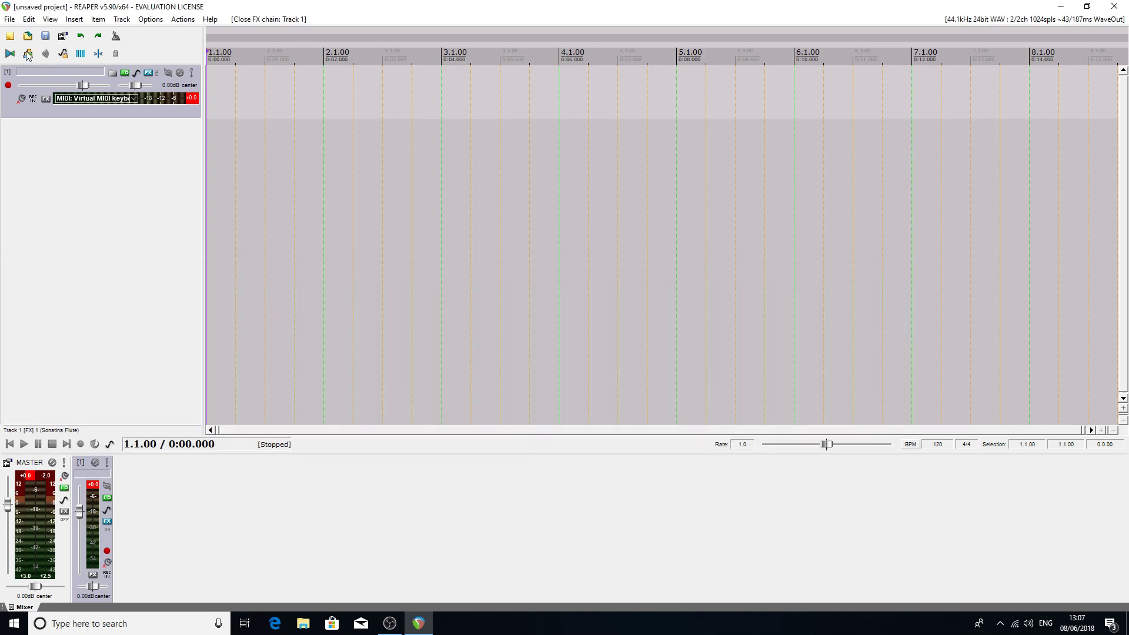
# Close the unsaved project without saving it.
pyautogui.click(10, 20)
pyautogui.click(47, 144)
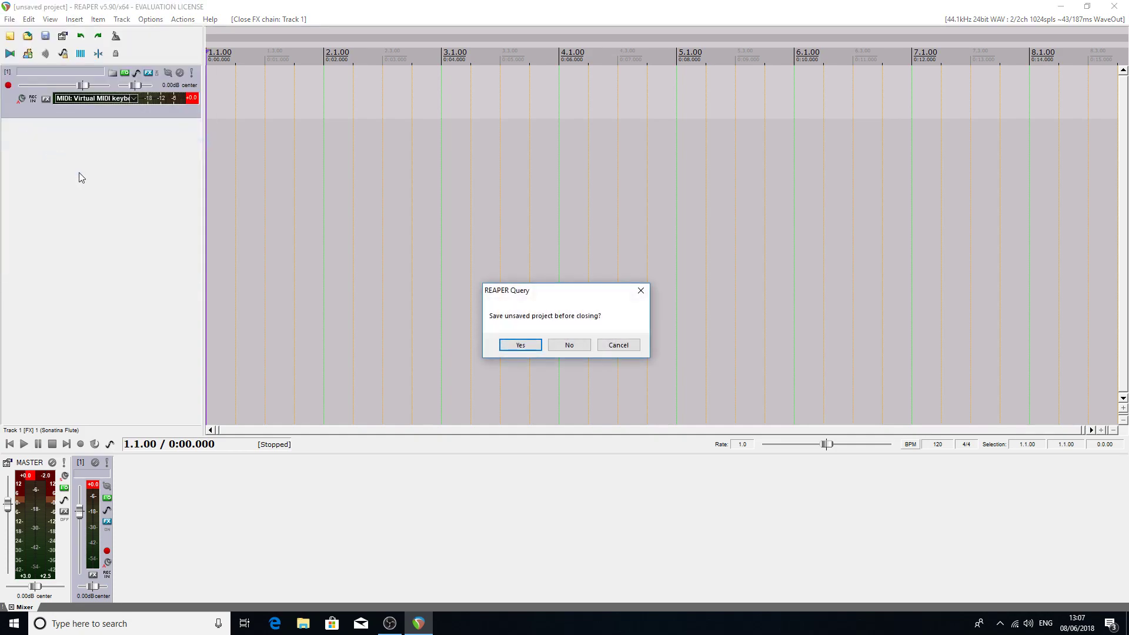
pyautogui.click(569, 346)
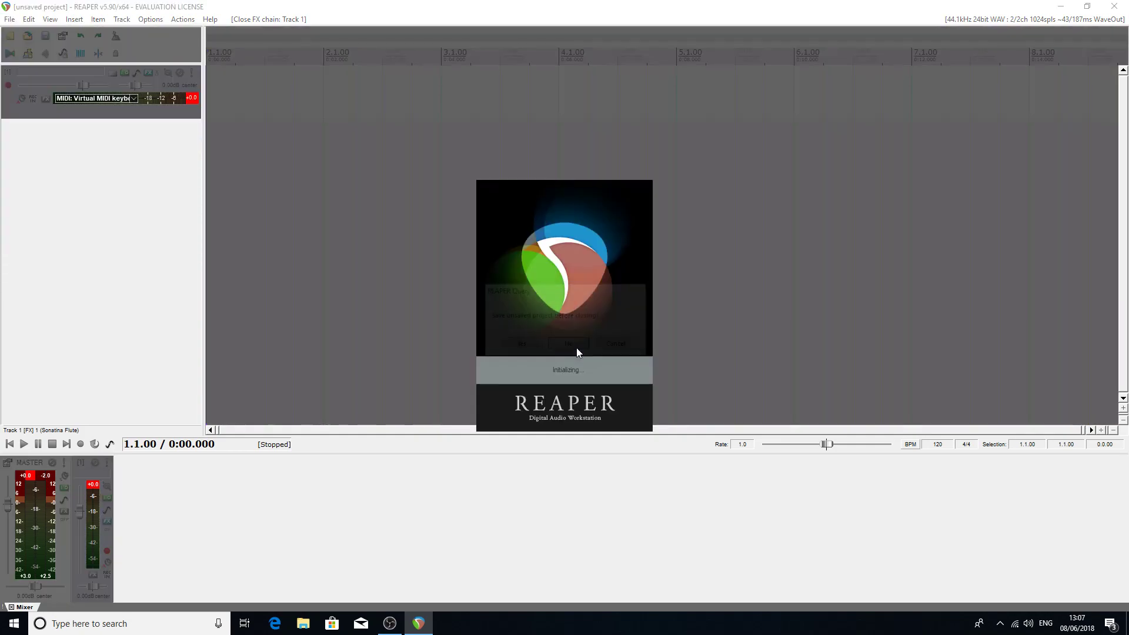